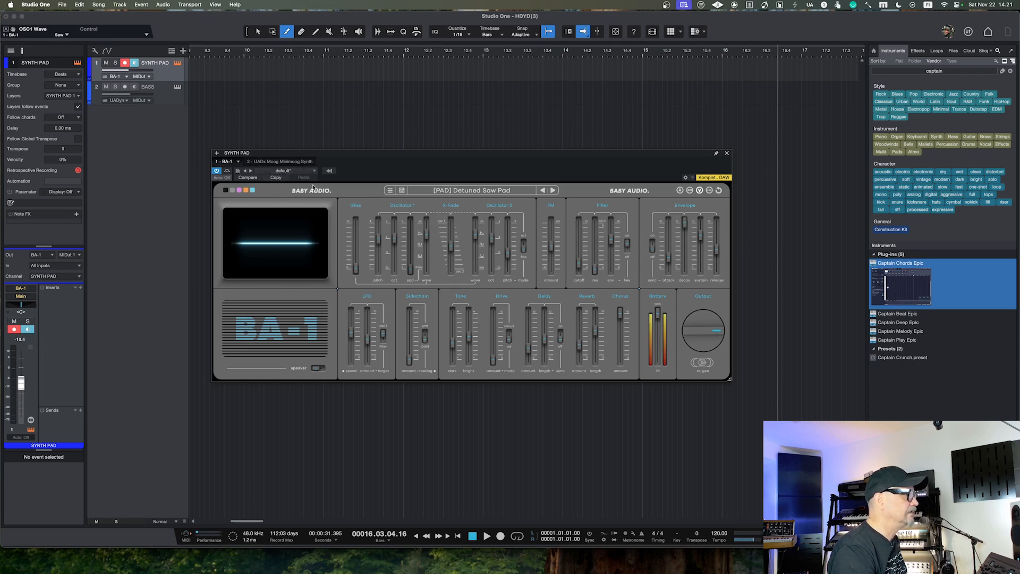
- Look over the instruments on the SYNTH PAD and BASS tracks and the Note FX available for SYNTH PAD
{"action": "left_click", "coordinate": [297, 162]}
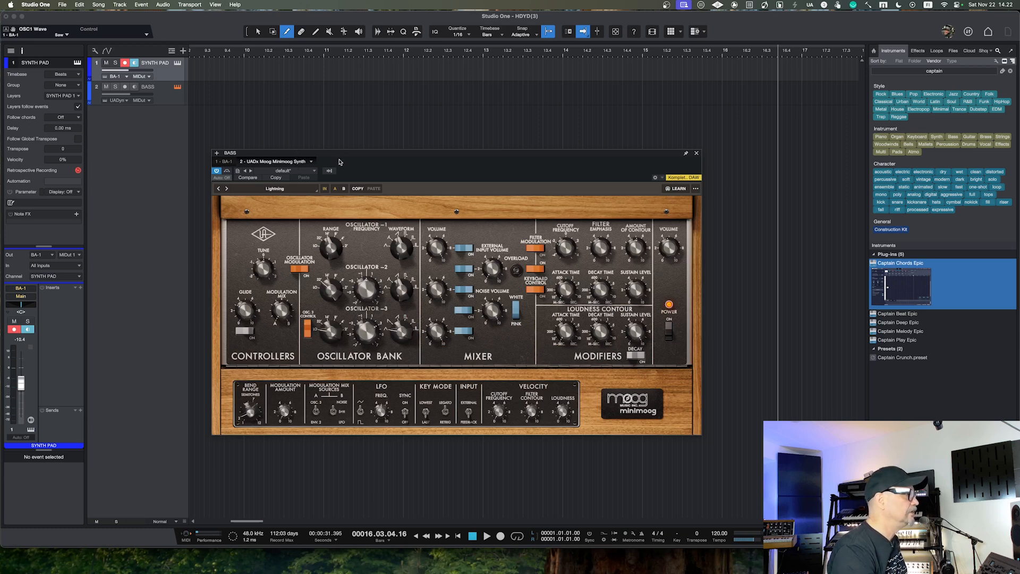
{"action": "left_click", "coordinate": [697, 153]}
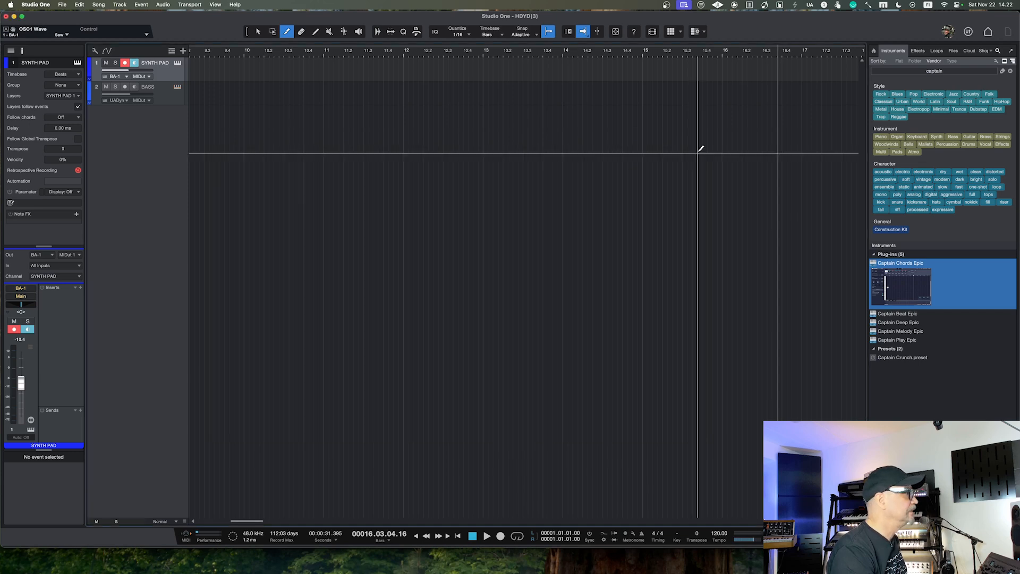
{"action": "left_click", "coordinate": [166, 101]}
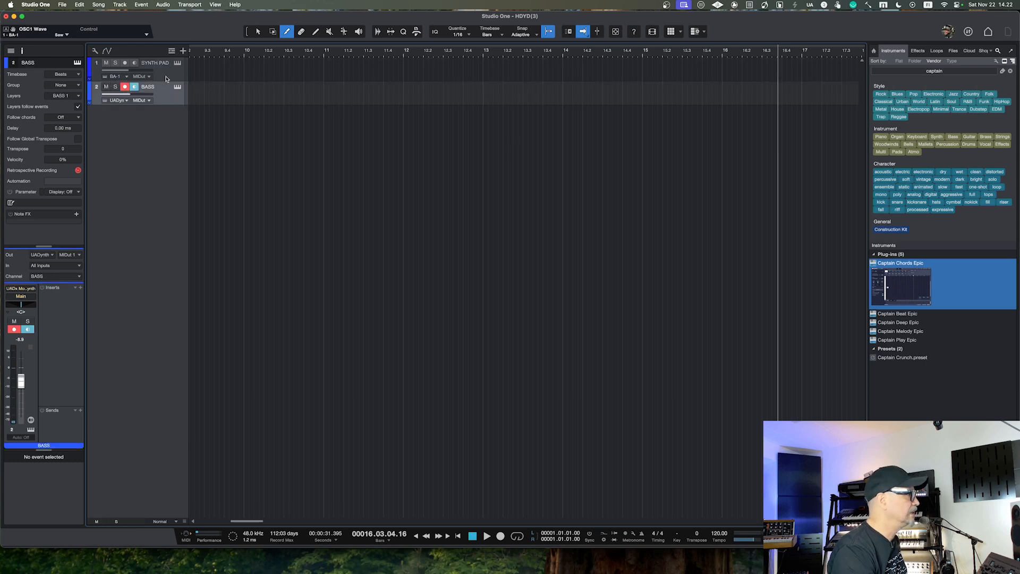
{"action": "left_click", "coordinate": [166, 74]}
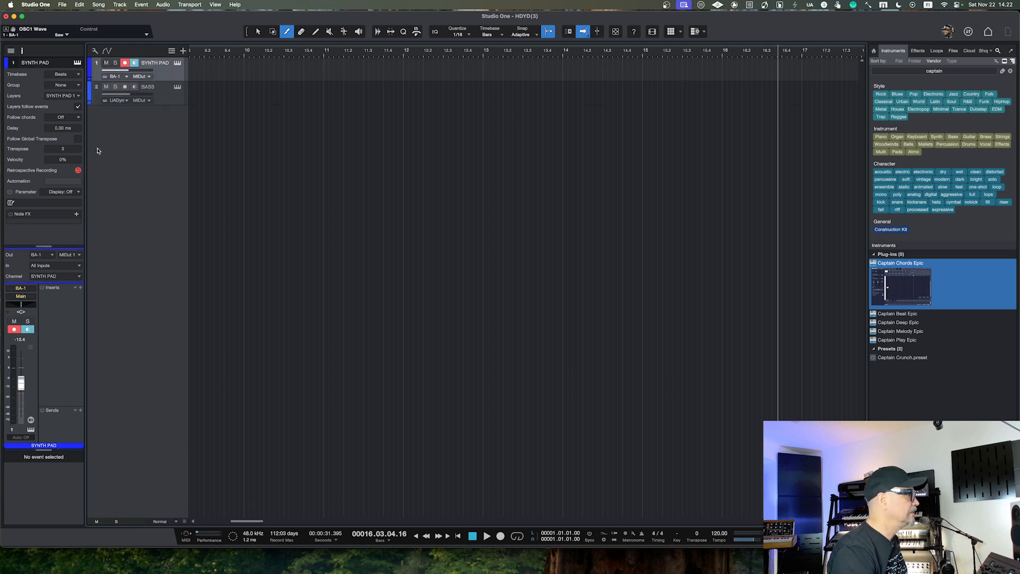
{"action": "left_click", "coordinate": [77, 215]}
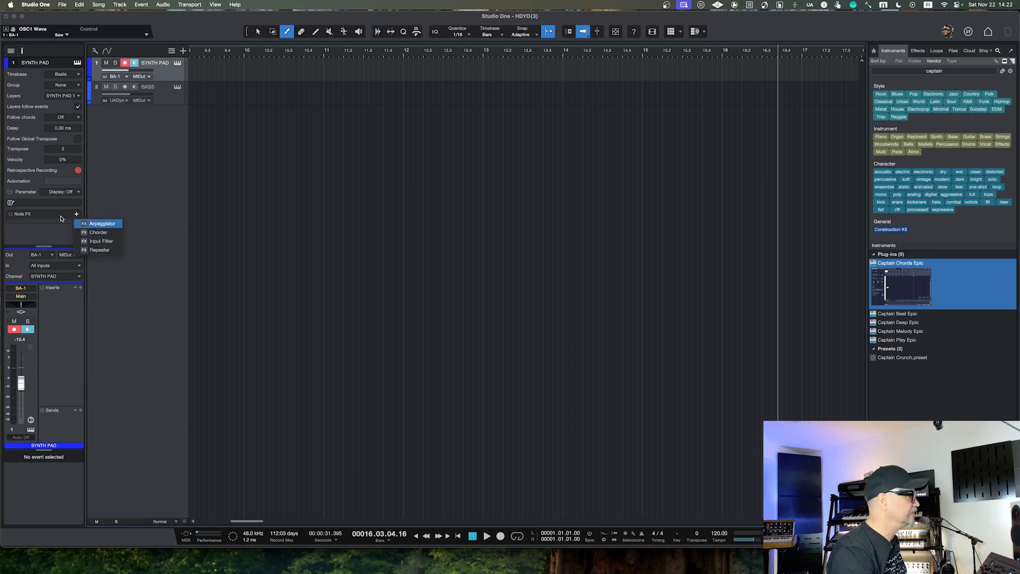
{"action": "left_click", "coordinate": [110, 211]}
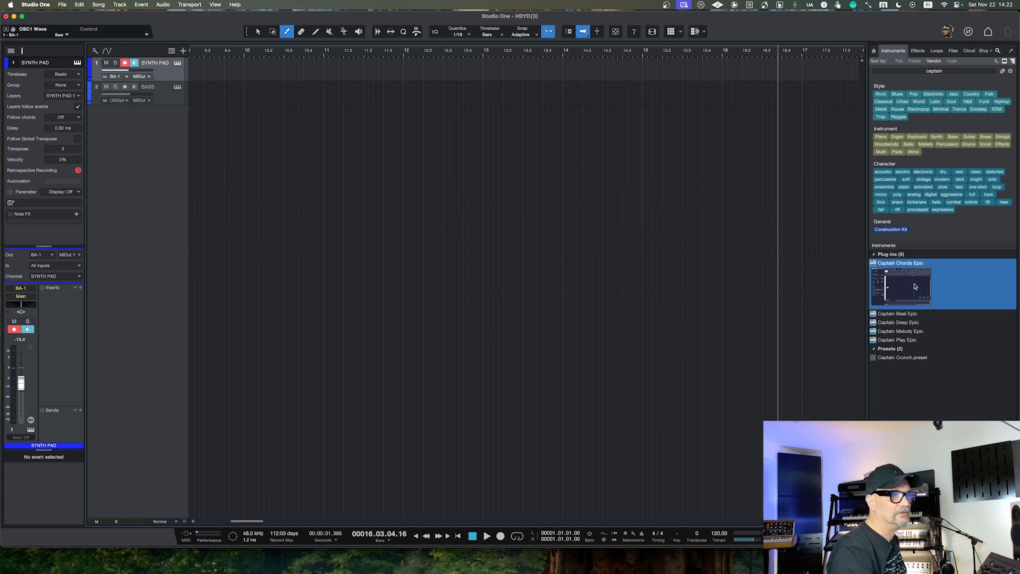
- Add Captain Chords Epic as a new instrument track below BASS and rename the track HARMONY IDEA
{"action": "left_click_drag", "start_coordinate": [914, 286], "coordinate": [144, 188]}
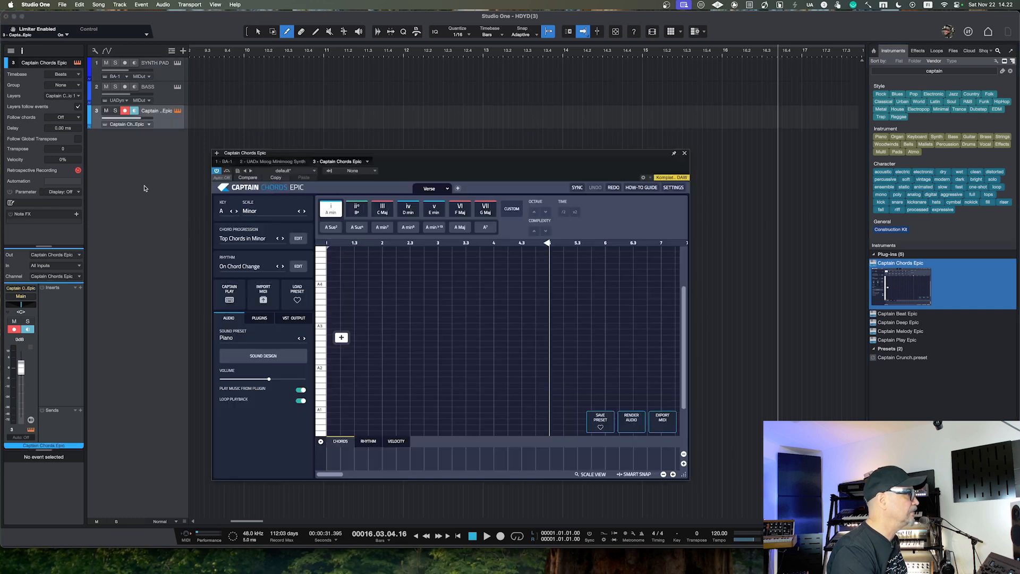
{"action": "double_click", "coordinate": [158, 111]}
{"action": "type", "text": "H"}
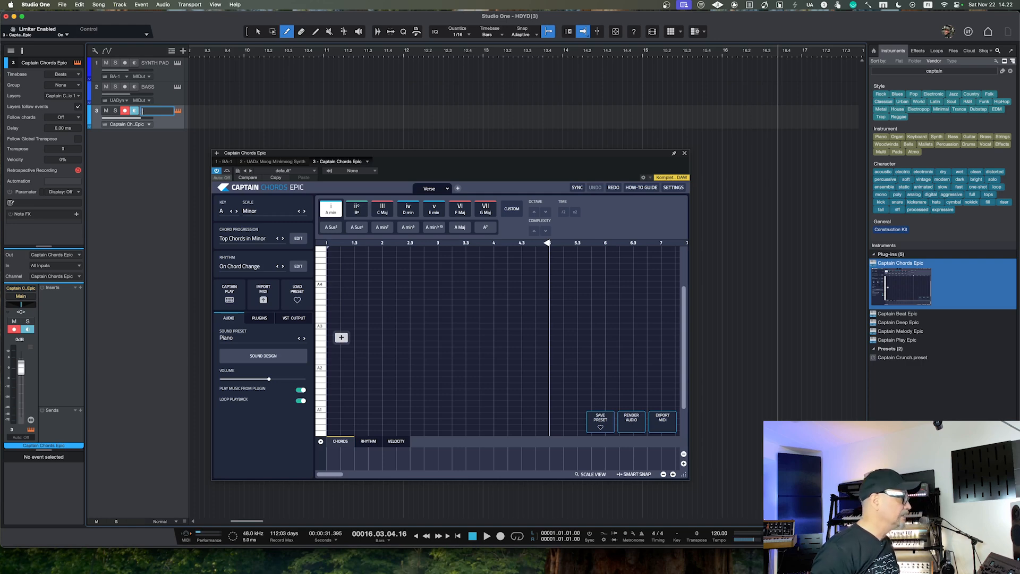
{"action": "type", "text": "ARMONY IDEA"}
{"action": "key", "text": "Return"}
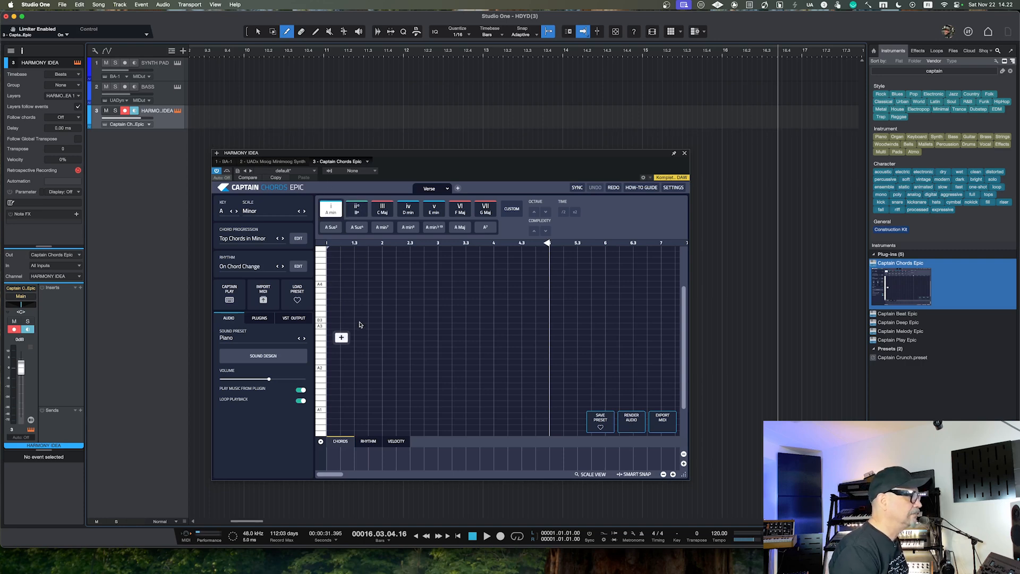
- Add four consecutive A minor chords to the Verse in Captain Chords Epic
{"action": "left_click", "coordinate": [348, 341]}
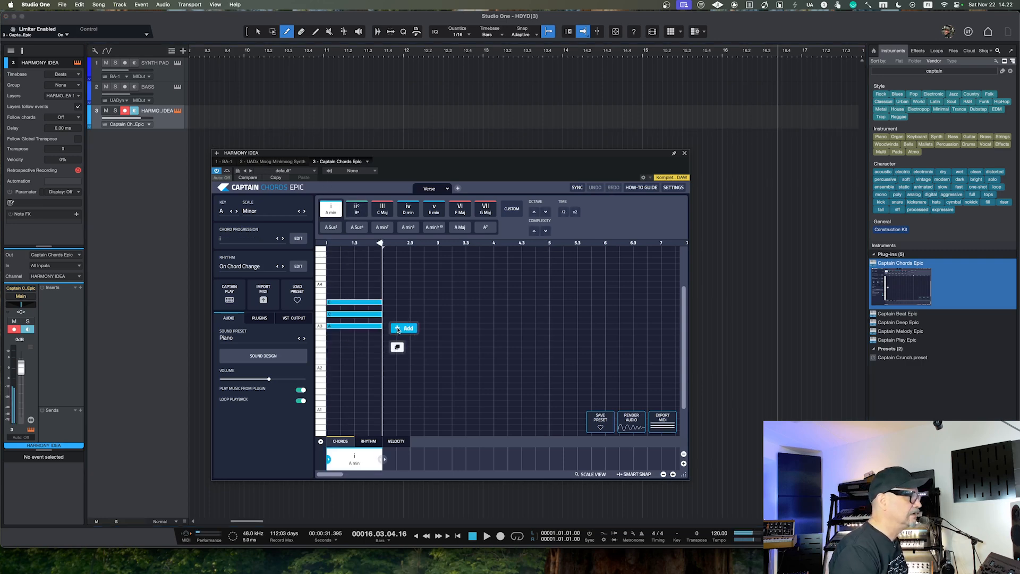
{"action": "left_click", "coordinate": [405, 328]}
{"action": "left_click", "coordinate": [457, 328]}
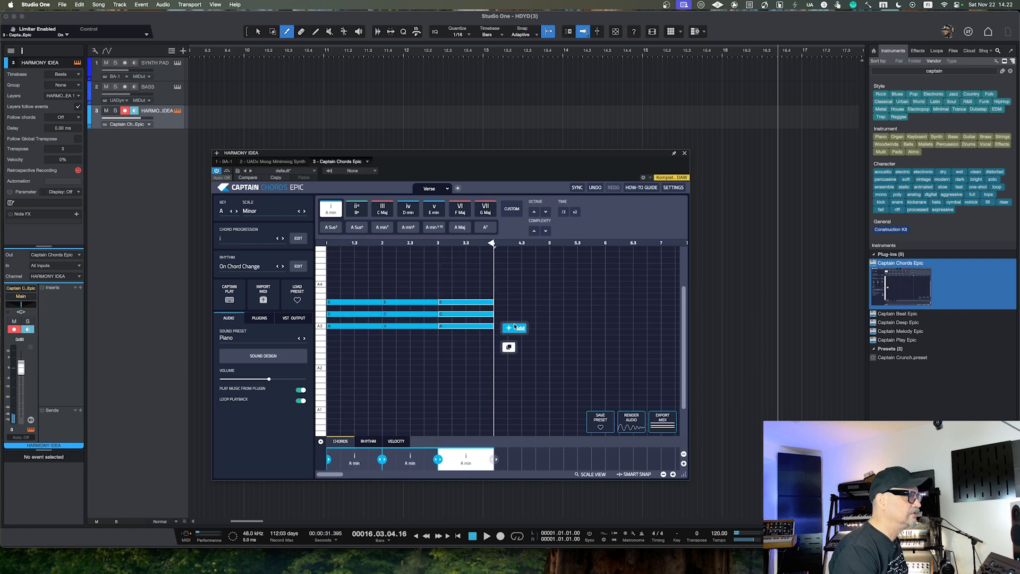
{"action": "left_click", "coordinate": [513, 328]}
- Change the second chord to v (E min), the third to iv (D min) and the fourth to VII (G Maj)
{"action": "left_click", "coordinate": [415, 461]}
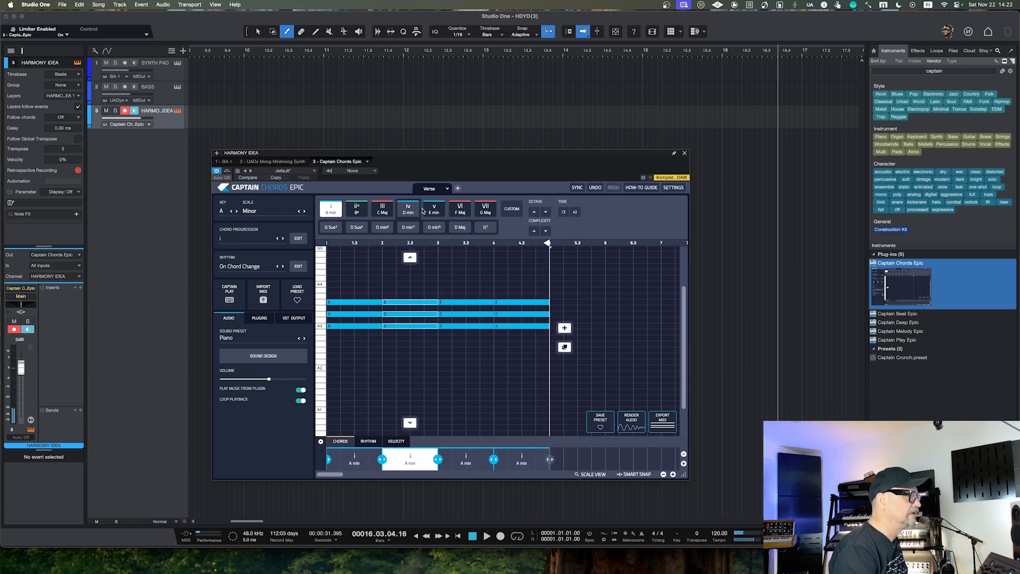
{"action": "left_click", "coordinate": [434, 208]}
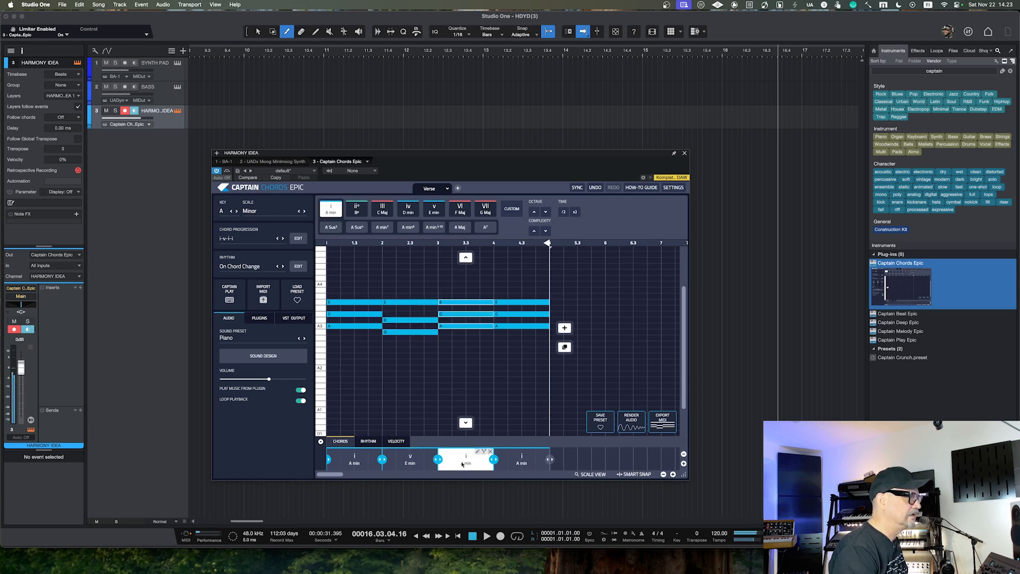
{"action": "left_click", "coordinate": [466, 458]}
{"action": "left_click", "coordinate": [404, 208]}
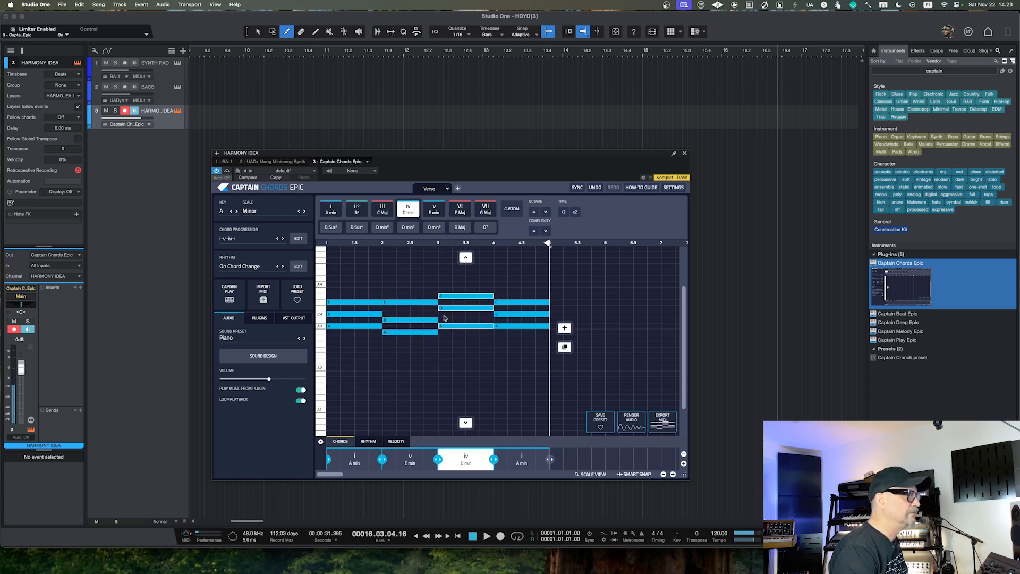
{"action": "left_click", "coordinate": [509, 460]}
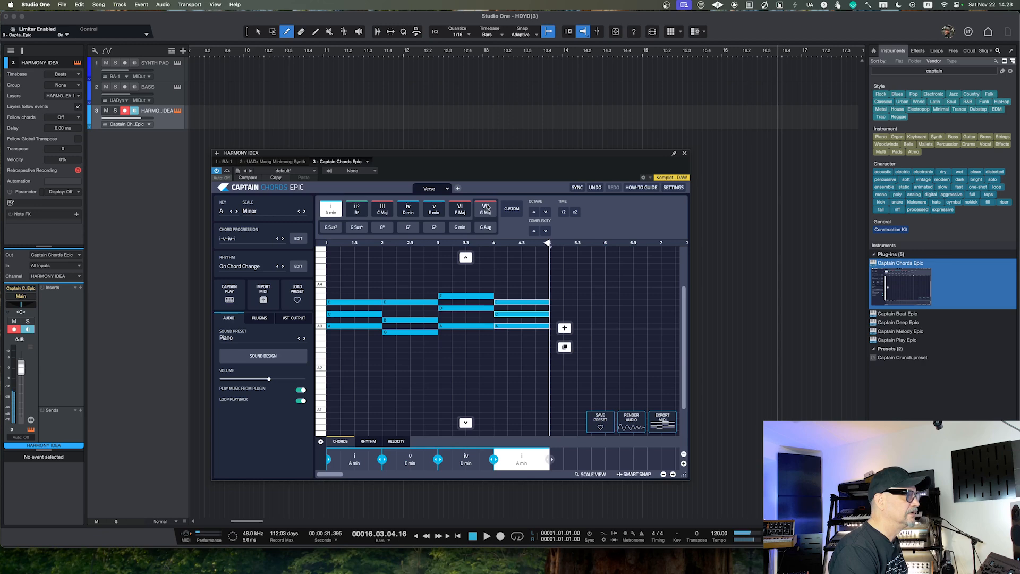
{"action": "left_click", "coordinate": [485, 208]}
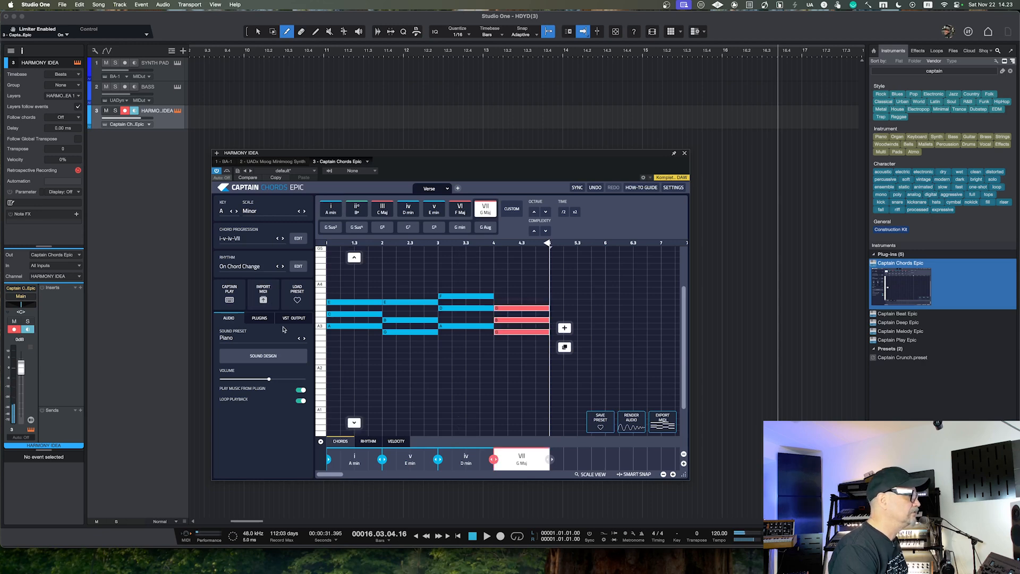
- Switch Captain Chords Epic to VST output and set the SYNTH PAD track's input to Captain Chords Epic
{"action": "left_click", "coordinate": [291, 319]}
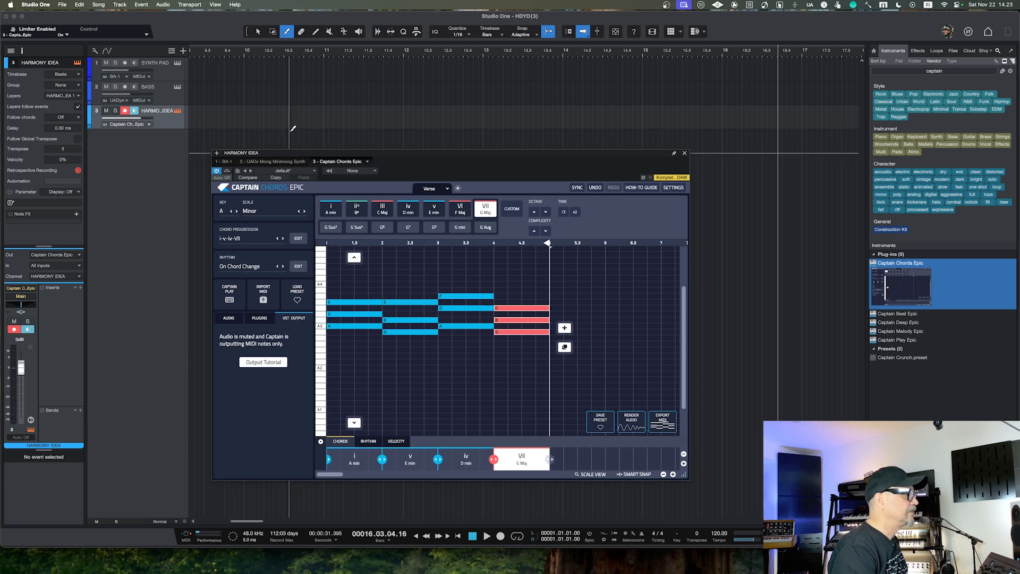
{"action": "left_click_drag", "start_coordinate": [282, 156], "coordinate": [253, 160]}
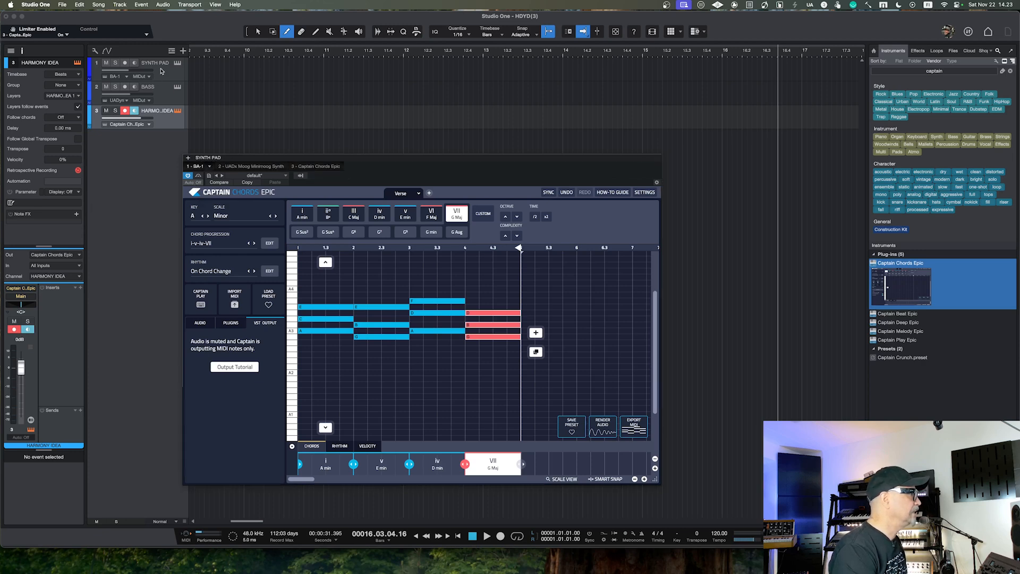
{"action": "left_click", "coordinate": [161, 70]}
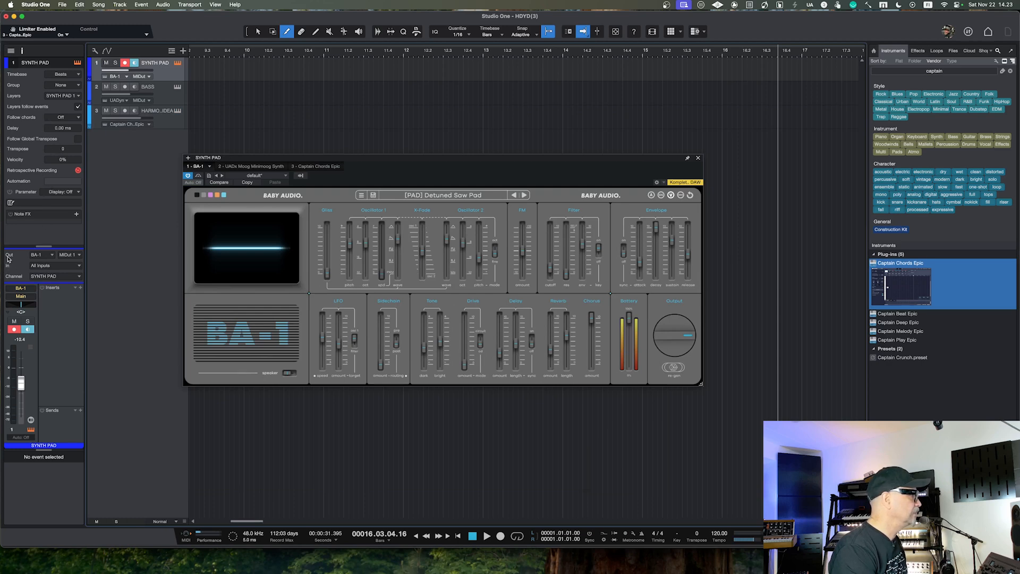
{"action": "left_click", "coordinate": [43, 267]}
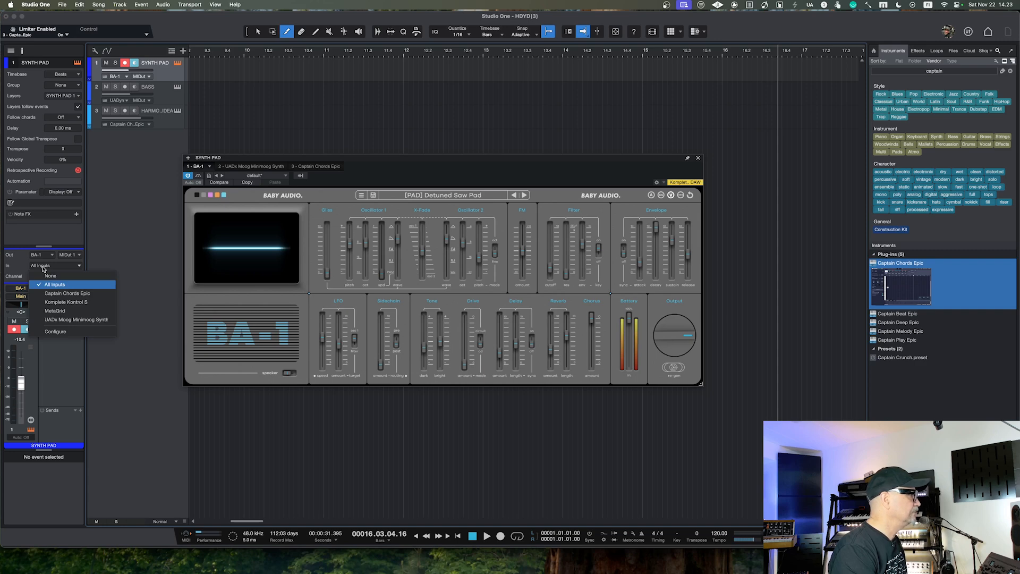
{"action": "left_click", "coordinate": [76, 295]}
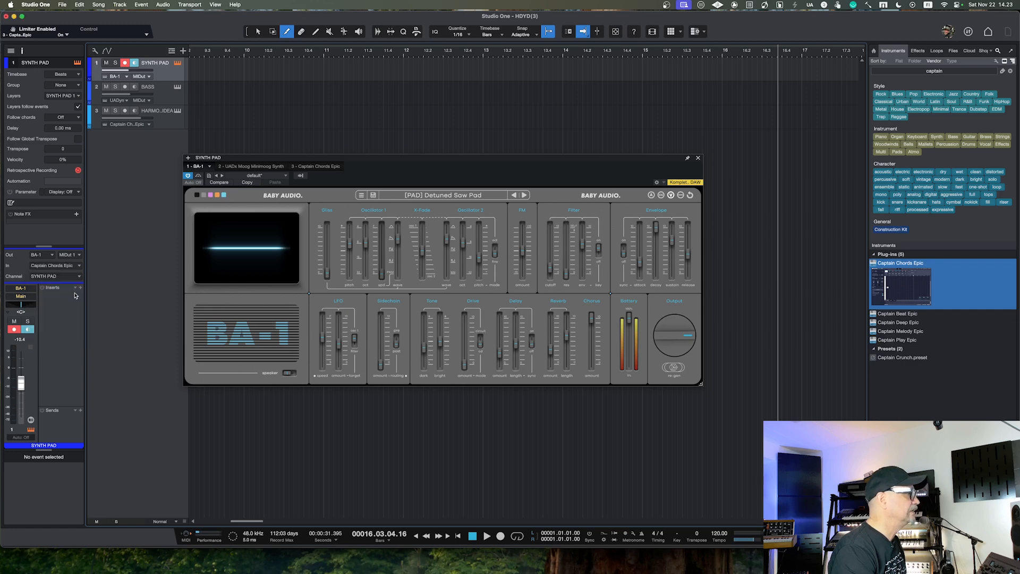
- Play the chord progression with HARMONY IDEA selected and again with SYNTH PAD selected to check the MIDI routing
{"action": "left_click", "coordinate": [168, 126]}
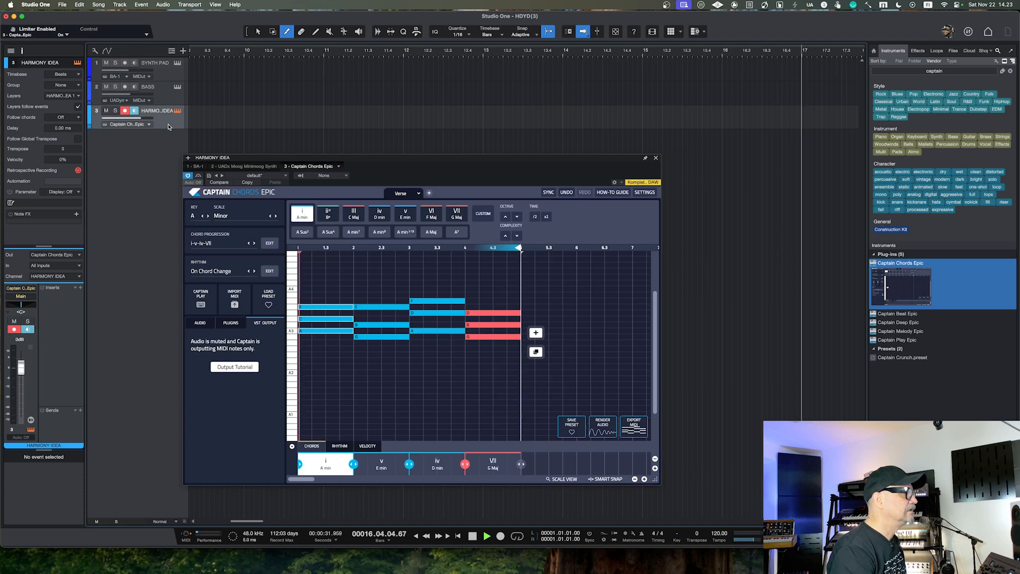
{"action": "key", "text": "space"}
{"action": "left_click", "coordinate": [159, 79]}
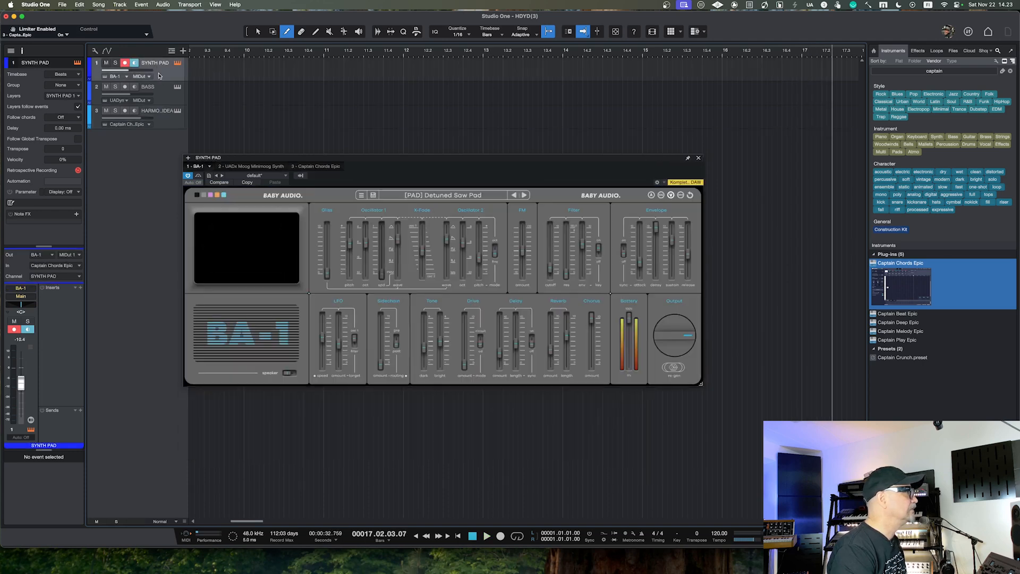
{"action": "key", "text": "space"}
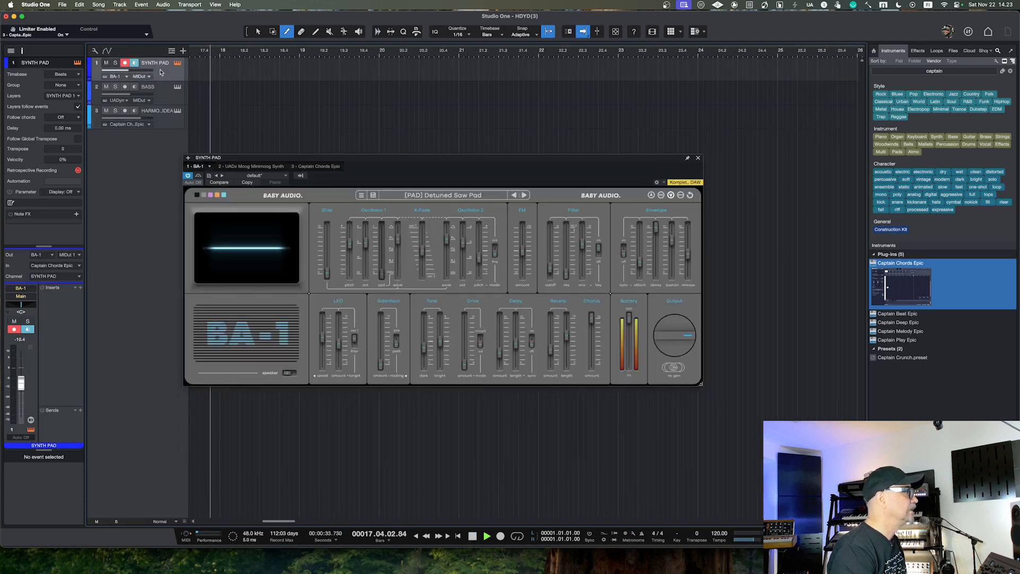
{"action": "key", "text": "space"}
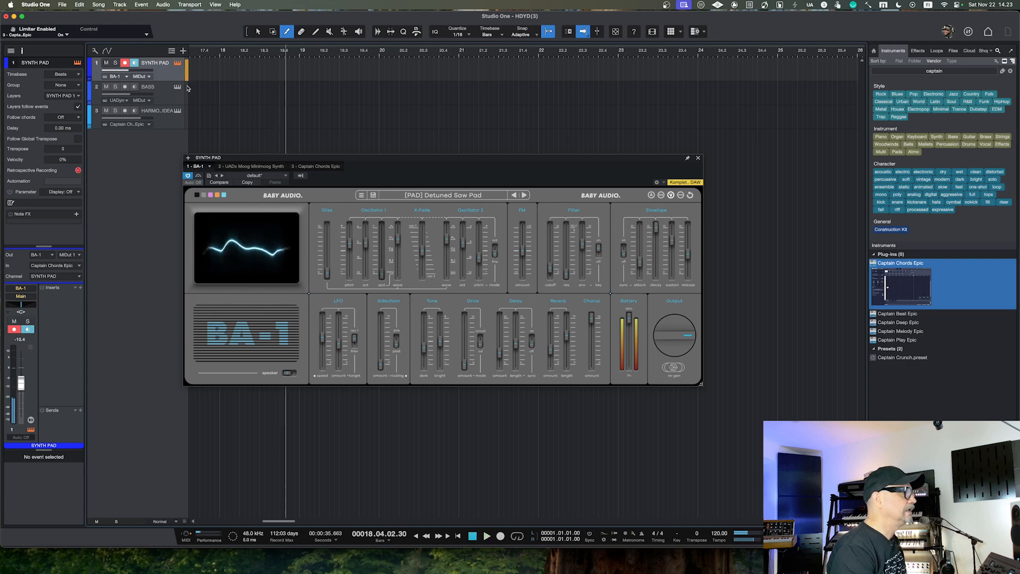
- Load the [PAD] Detuned Saw Pad preset in BA-1, play the chords through it and close the instrument window
{"action": "left_click", "coordinate": [407, 196]}
{"action": "left_click", "coordinate": [410, 196]}
{"action": "left_click", "coordinate": [414, 198]}
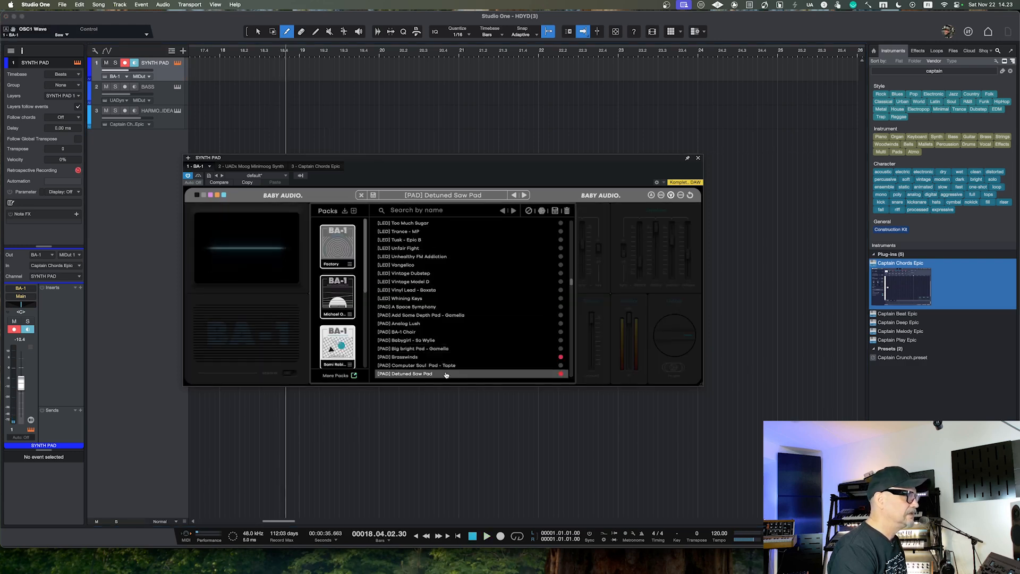
{"action": "double_click", "coordinate": [447, 374]}
{"action": "key", "text": "space"}
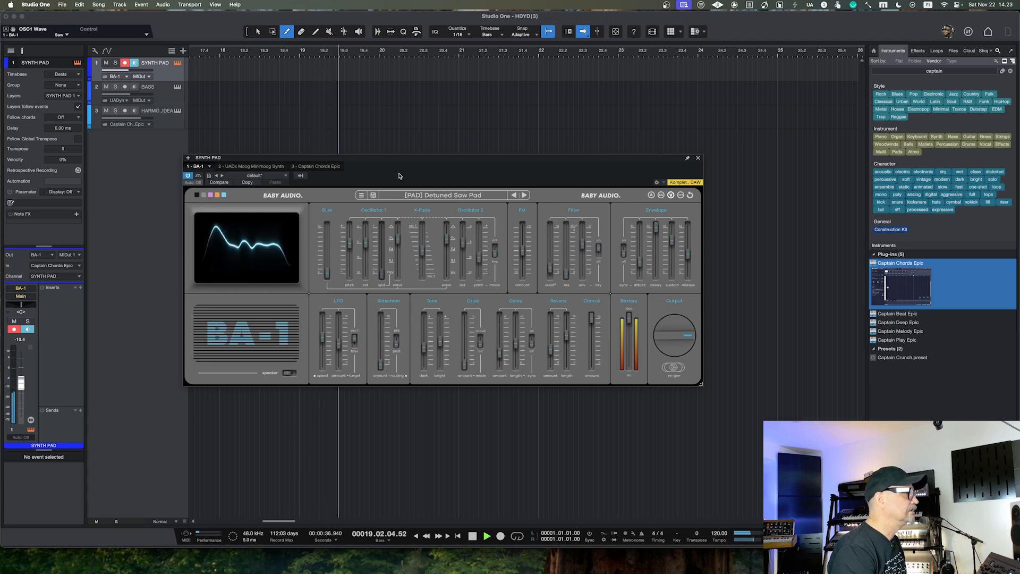
{"action": "key", "text": "space"}
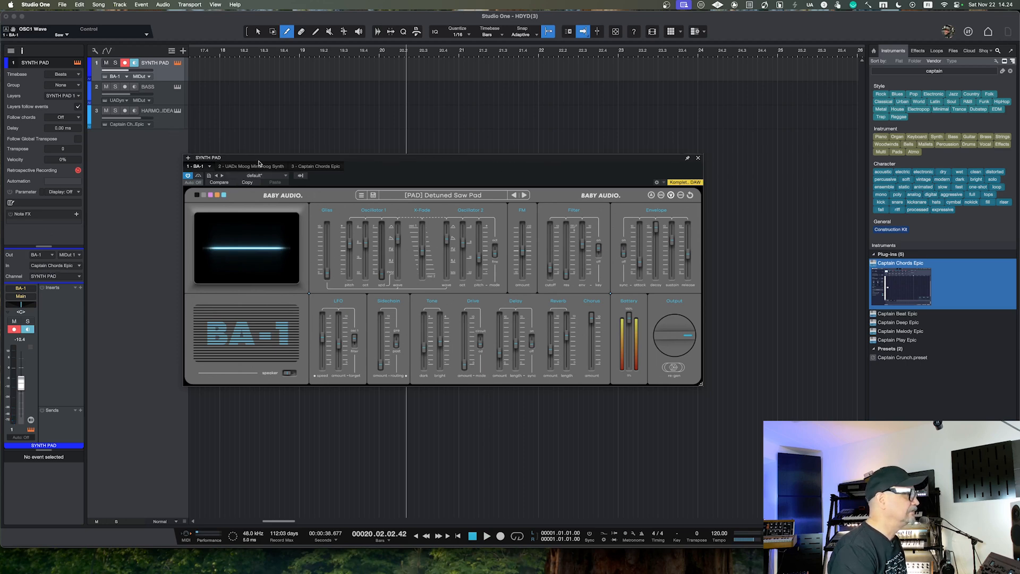
{"action": "left_click", "coordinate": [697, 159]}
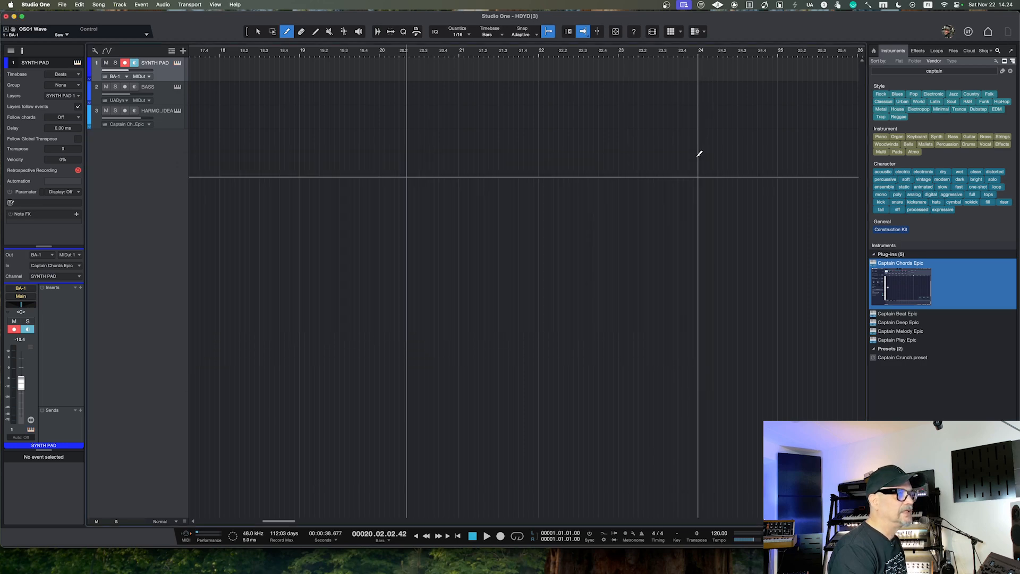
- Add Captain Deep Epic as a new instrument track below HARMONY IDEA and rename the track BASS IDEA
{"action": "left_click", "coordinate": [897, 314]}
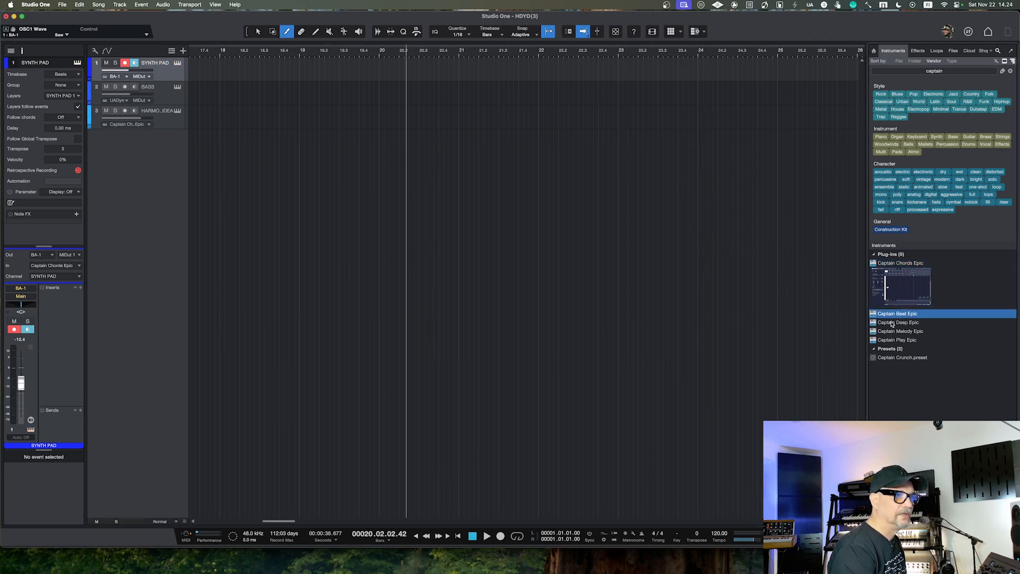
{"action": "left_click", "coordinate": [893, 323]}
{"action": "left_click_drag", "start_coordinate": [893, 324], "coordinate": [145, 140]}
{"action": "double_click", "coordinate": [152, 135]}
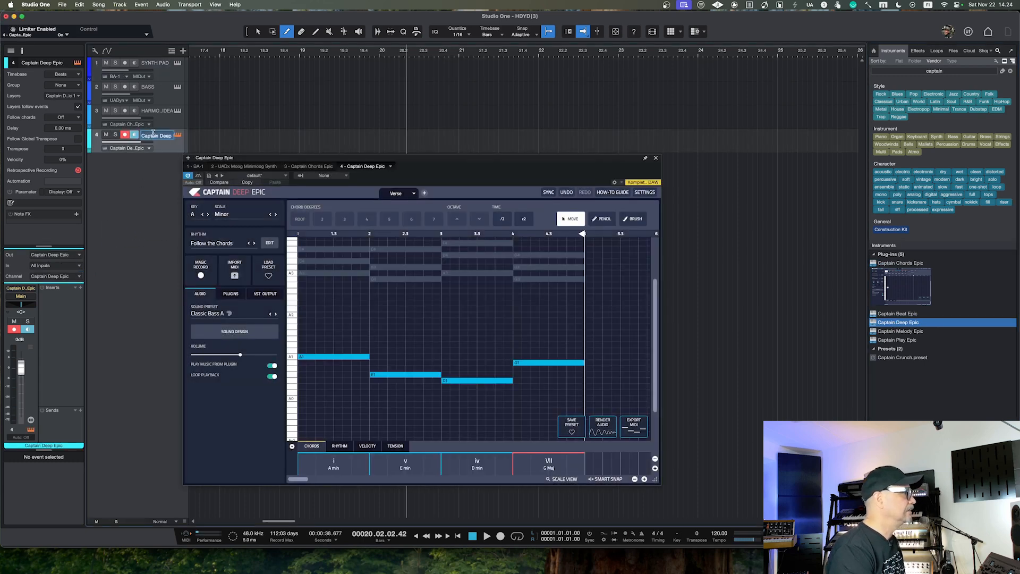
{"action": "type", "text": "BASS"}
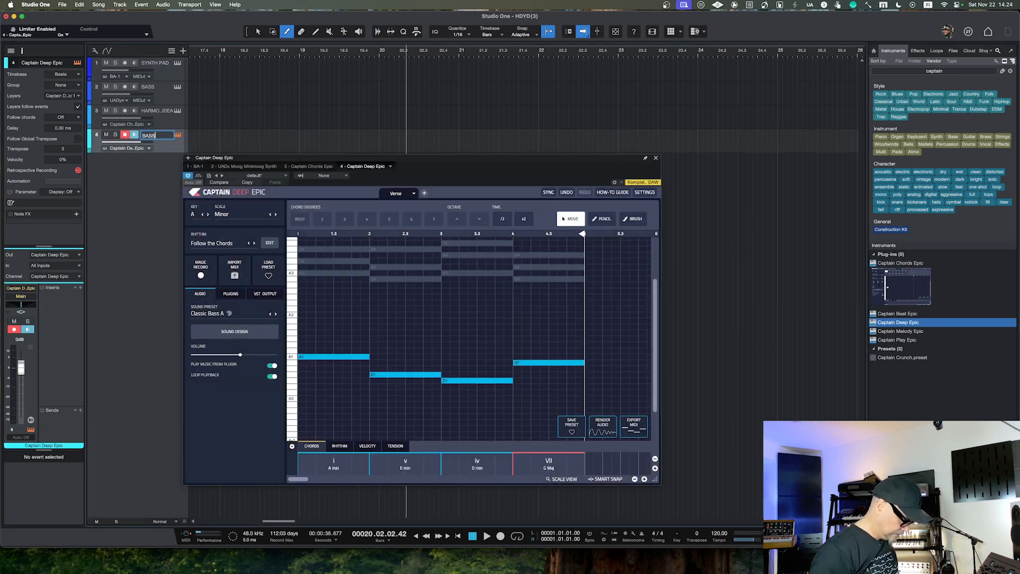
{"action": "type", "text": " IDEA"}
{"action": "key", "text": "Return"}
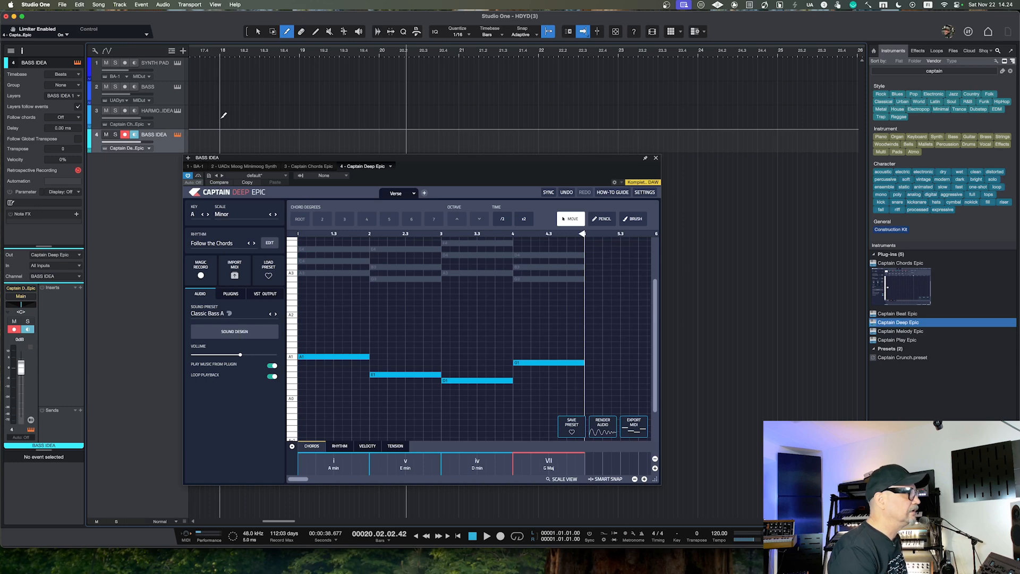
- Show the Captain Chords Epic progression of the HARMONY IDEA track for comparison with the bass line
{"action": "left_click_drag", "start_coordinate": [281, 159], "coordinate": [297, 154]}
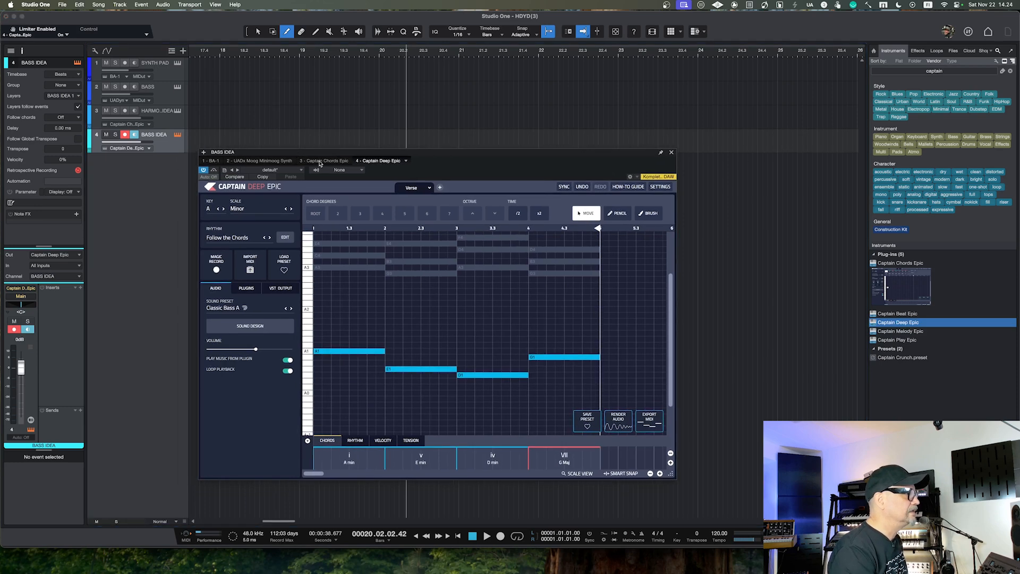
{"action": "left_click", "coordinate": [320, 161]}
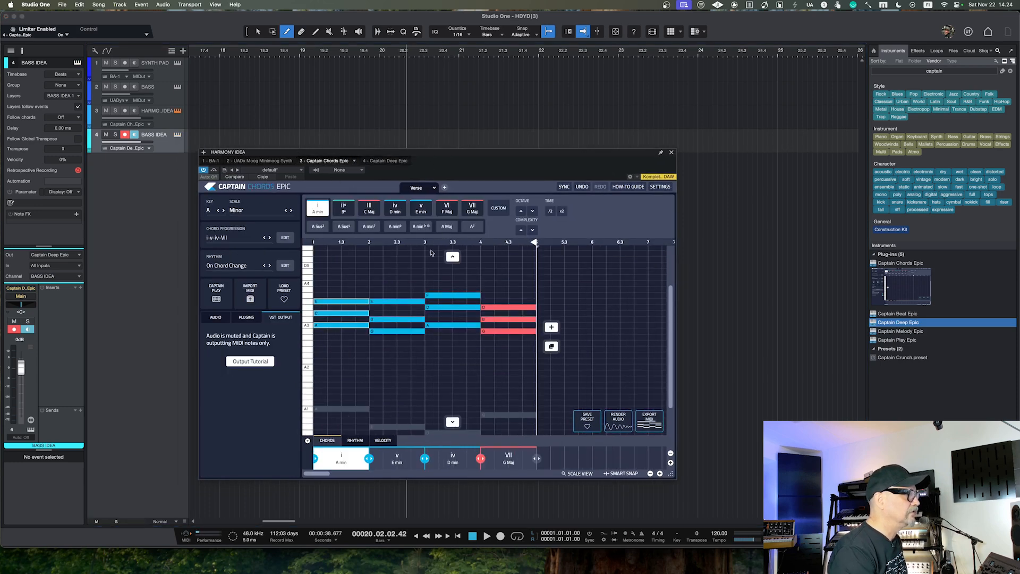
- Show Captain Deep Epic on the BASS IDEA track and switch it to VST output so it sends MIDI notes only
{"action": "left_click", "coordinate": [389, 161]}
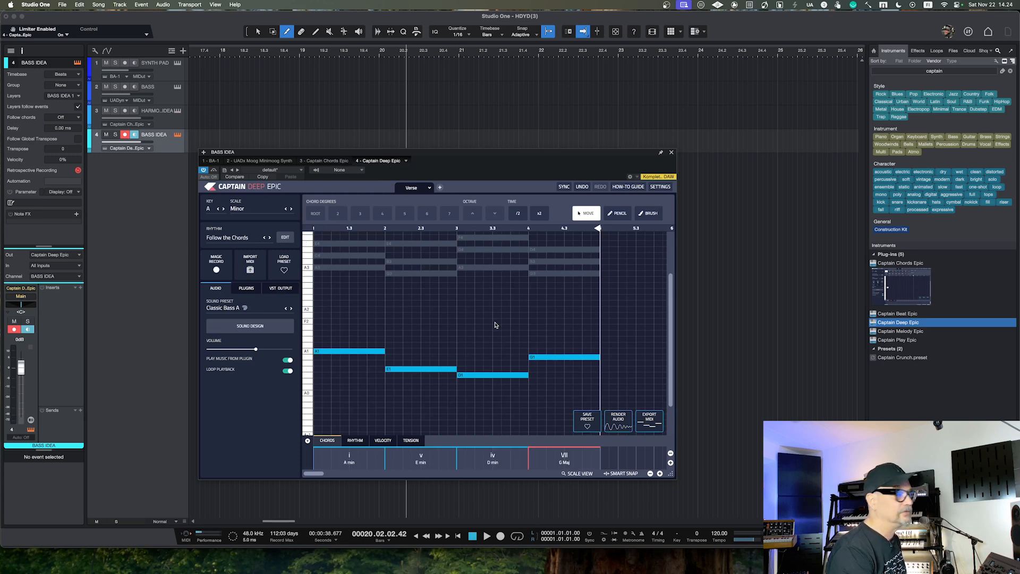
{"action": "left_click", "coordinate": [280, 289]}
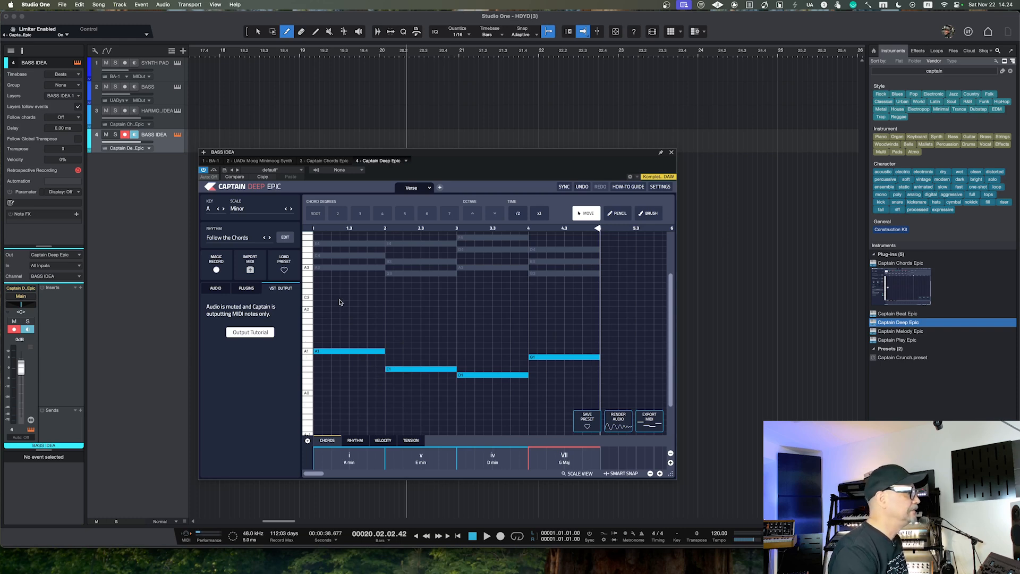
- Apply the 8th Note Variation 2 rhythm to the Captain Deep bass line and shift its notes up one octave
{"action": "left_click", "coordinate": [280, 261]}
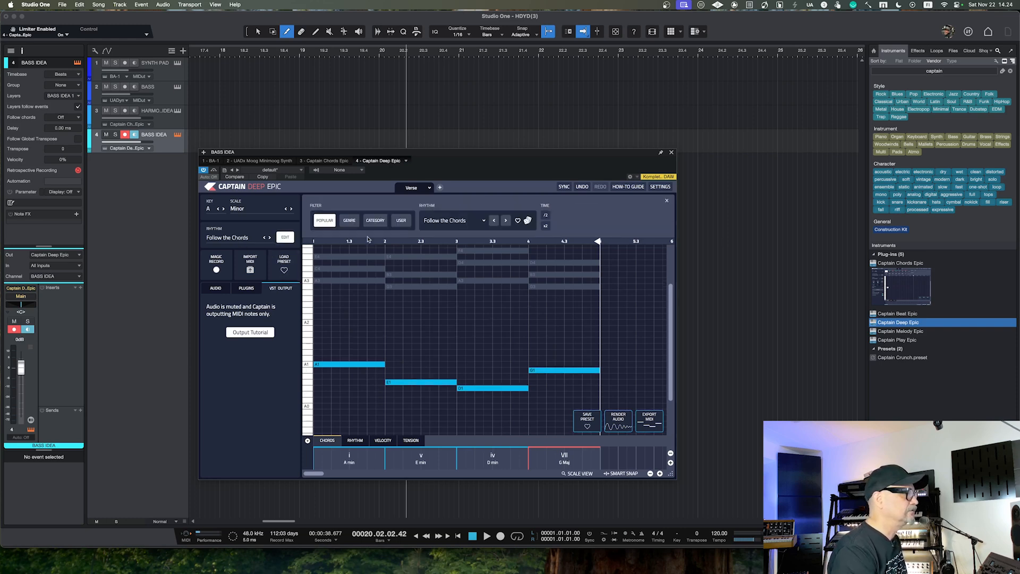
{"action": "left_click", "coordinate": [446, 226]}
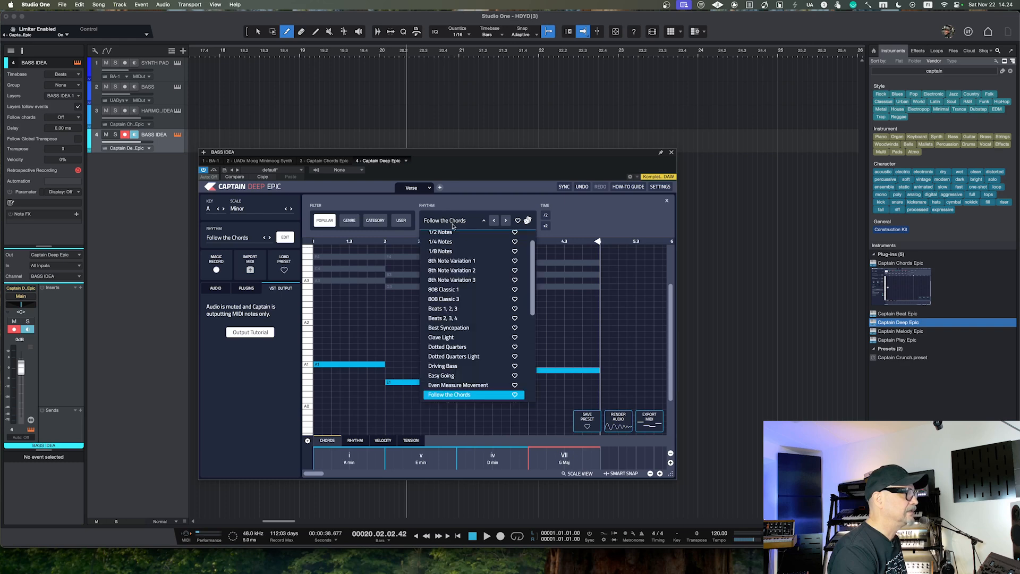
{"action": "left_click", "coordinate": [459, 272]}
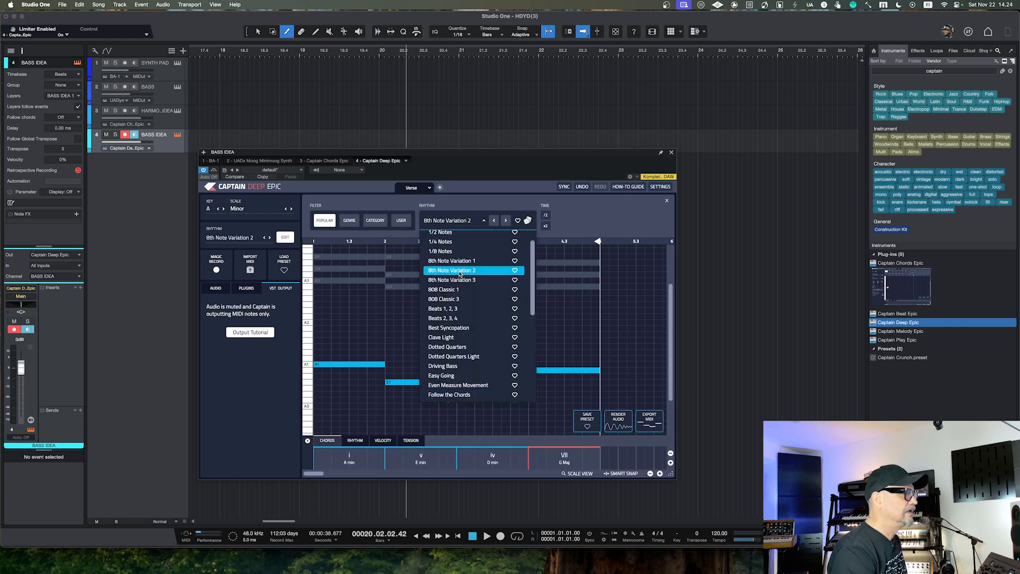
{"action": "left_click", "coordinate": [410, 309]}
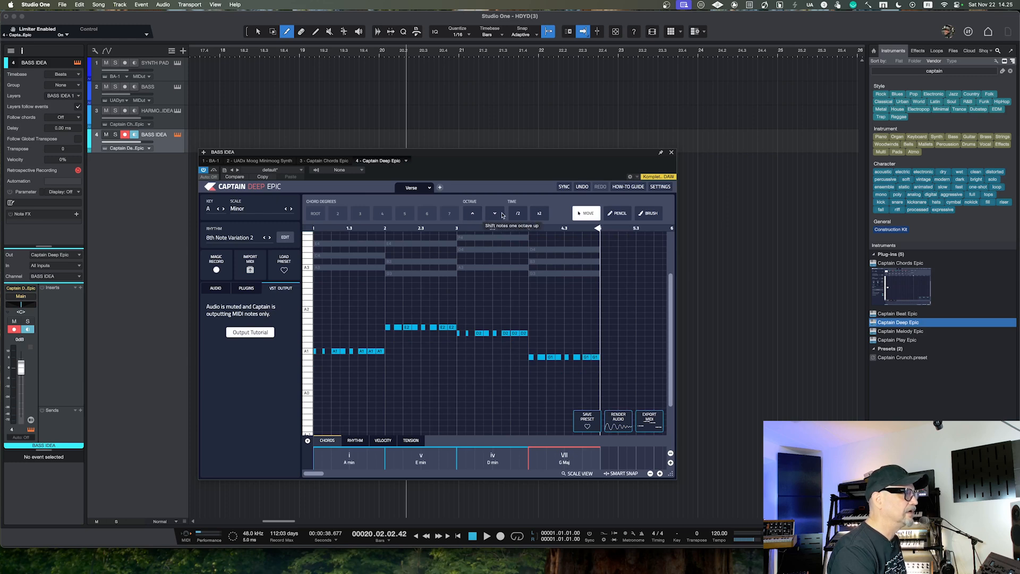
{"action": "left_click", "coordinate": [472, 213]}
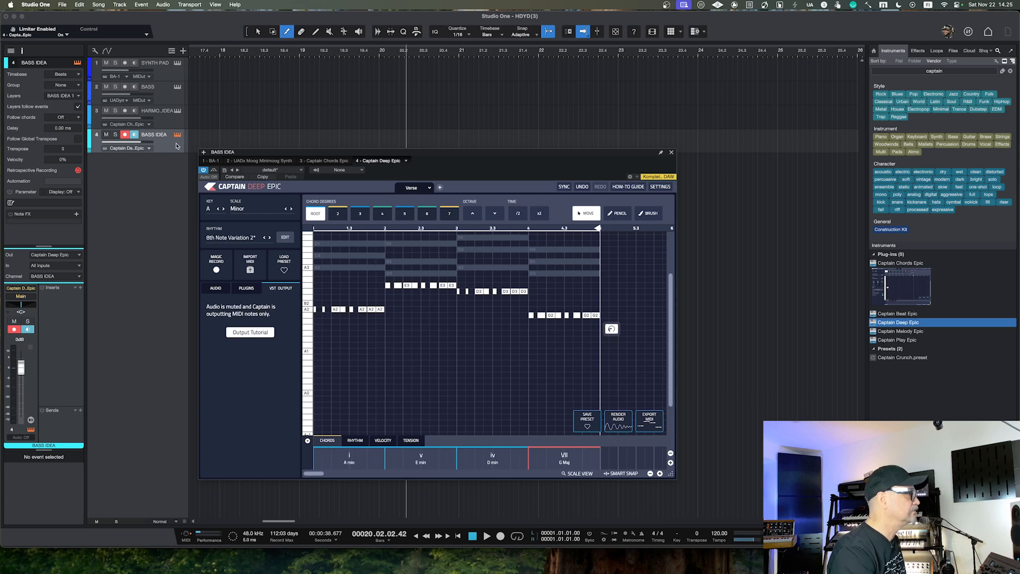
- Record-enable the BASS track together with SYNTH PAD and play the song briefly to check both instruments
{"action": "left_click", "coordinate": [169, 78]}
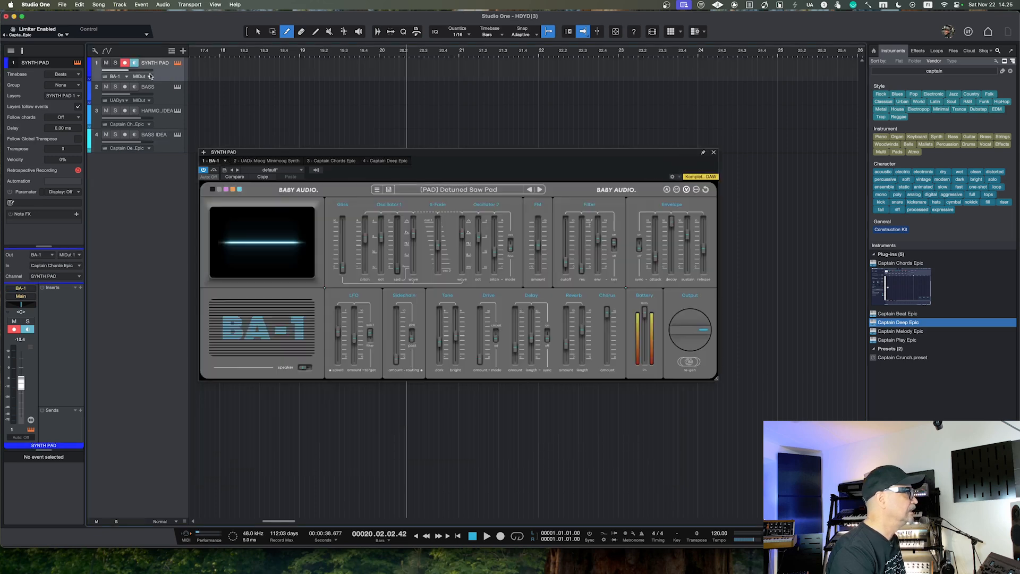
{"action": "left_click", "coordinate": [125, 87]}
{"action": "left_click", "coordinate": [166, 99]}
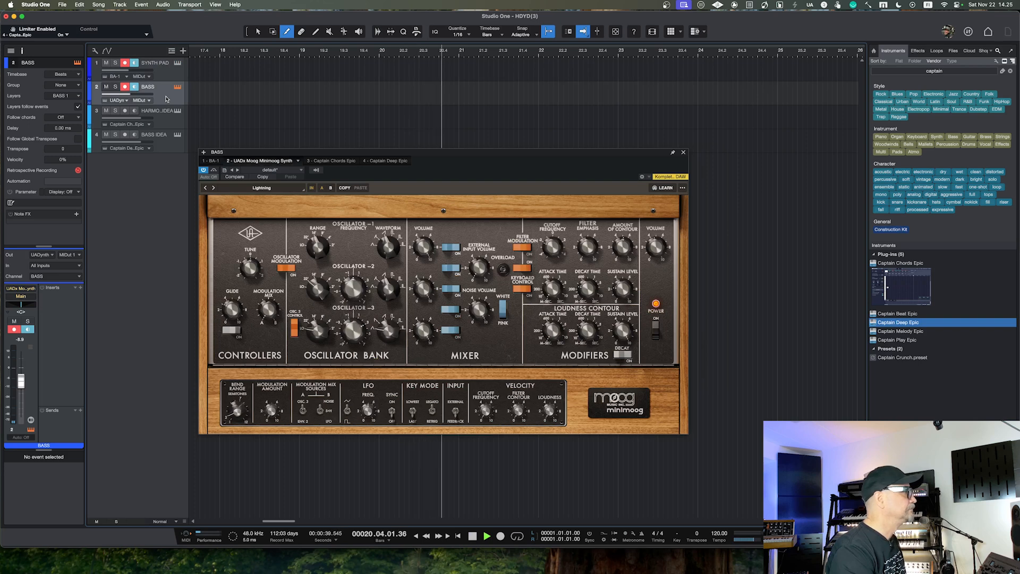
{"action": "key", "text": "space"}
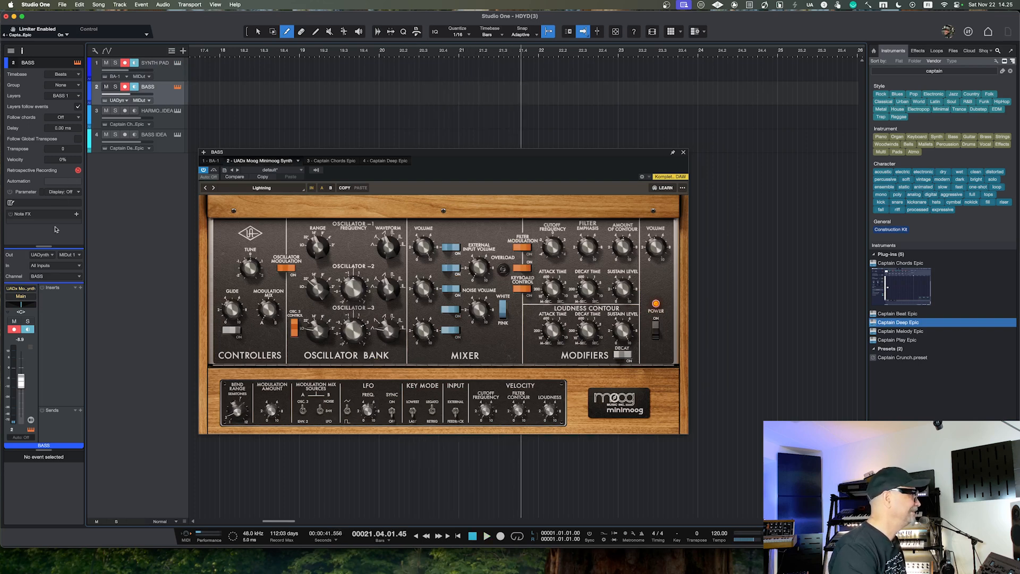
- Set the BASS track's MIDI input to Captain Deep Epic and review the SYNTH PAD and BASS IDEA instruments
{"action": "left_click", "coordinate": [47, 265]}
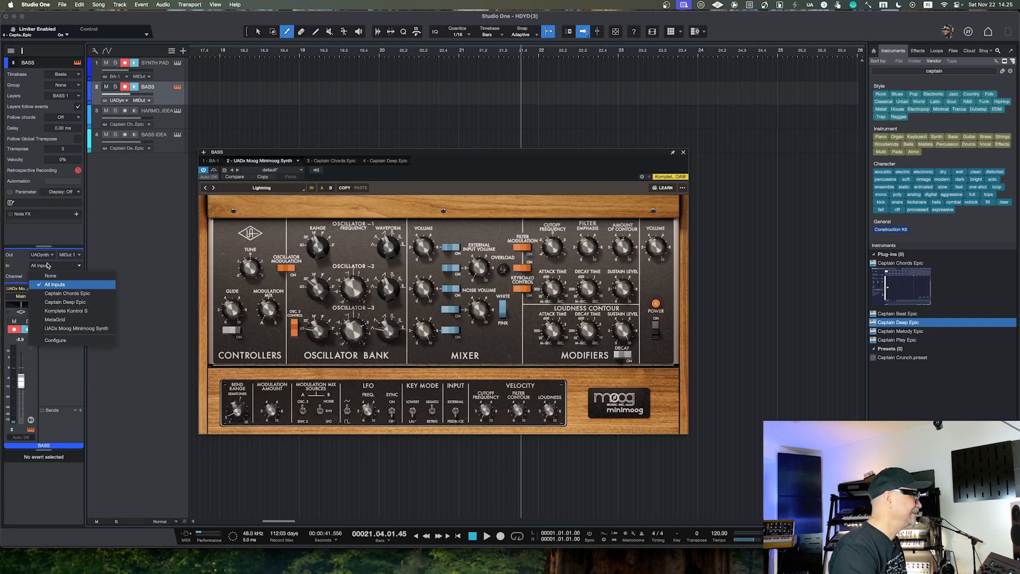
{"action": "left_click", "coordinate": [67, 302]}
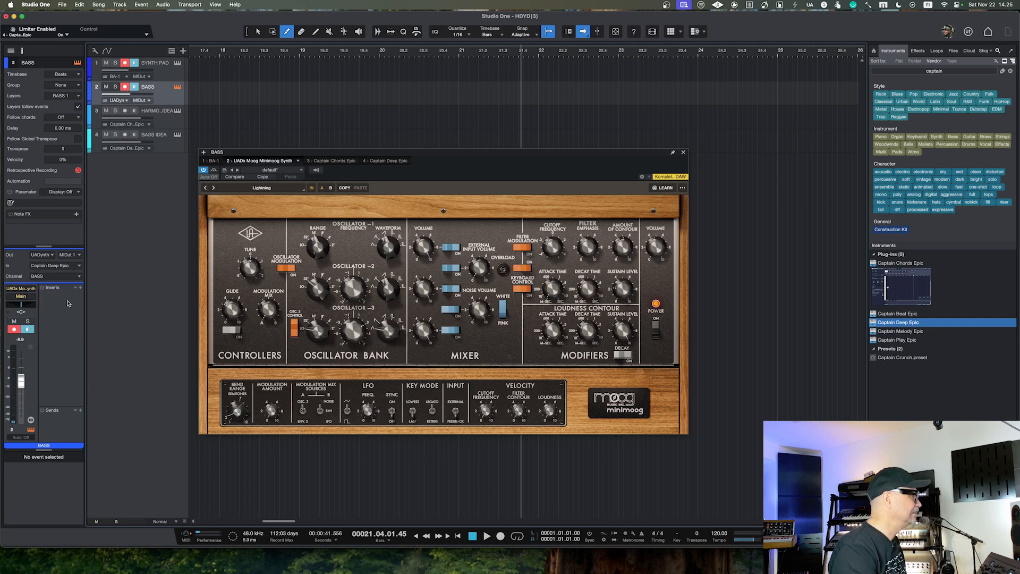
{"action": "left_click", "coordinate": [164, 74]}
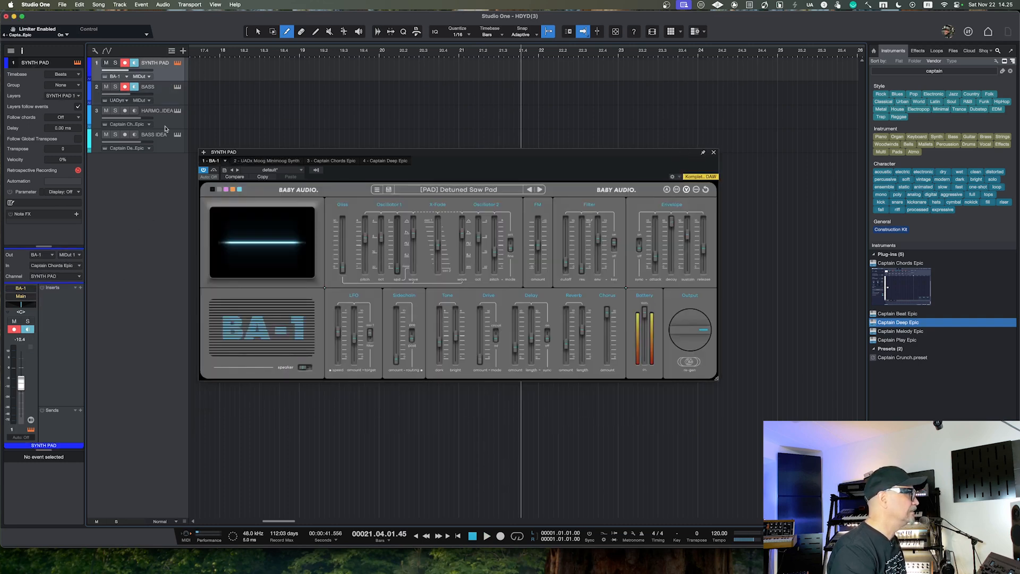
{"action": "left_click", "coordinate": [167, 147]}
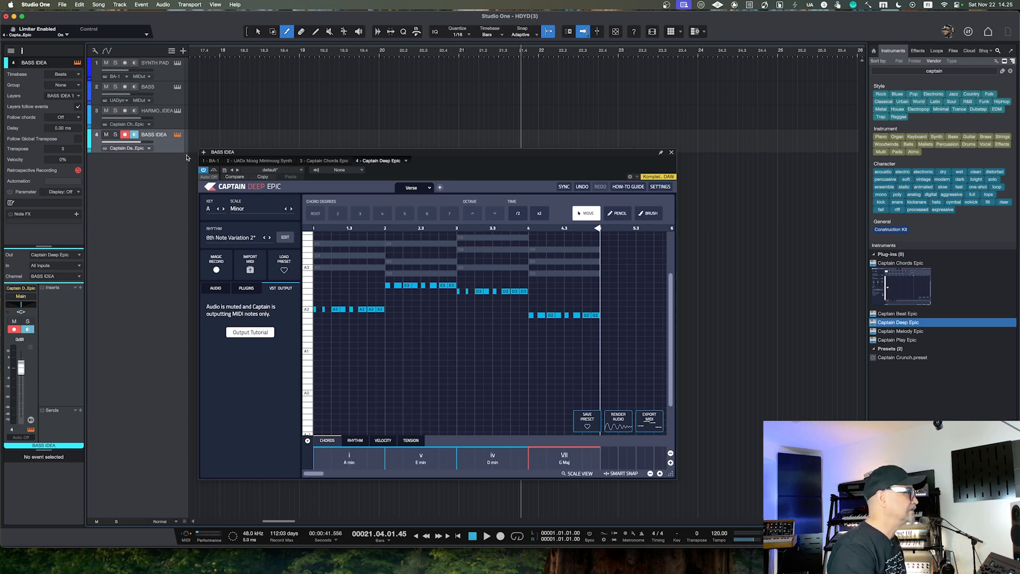
- Play the pad and bass together with SYNTH PAD and BASS both record-enabled, and close the BA-1 window
{"action": "left_click", "coordinate": [175, 77]}
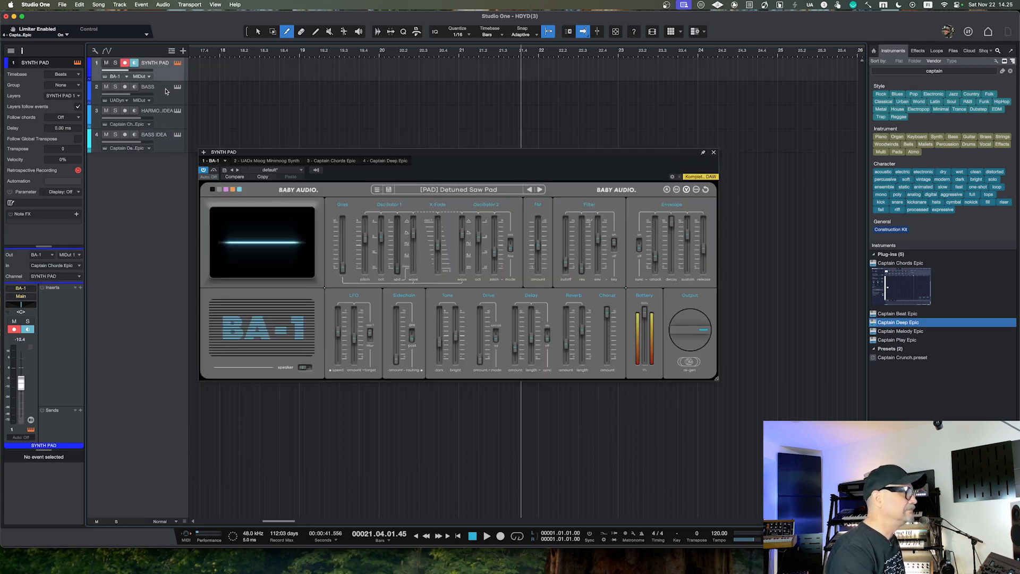
{"action": "left_click", "coordinate": [125, 87]}
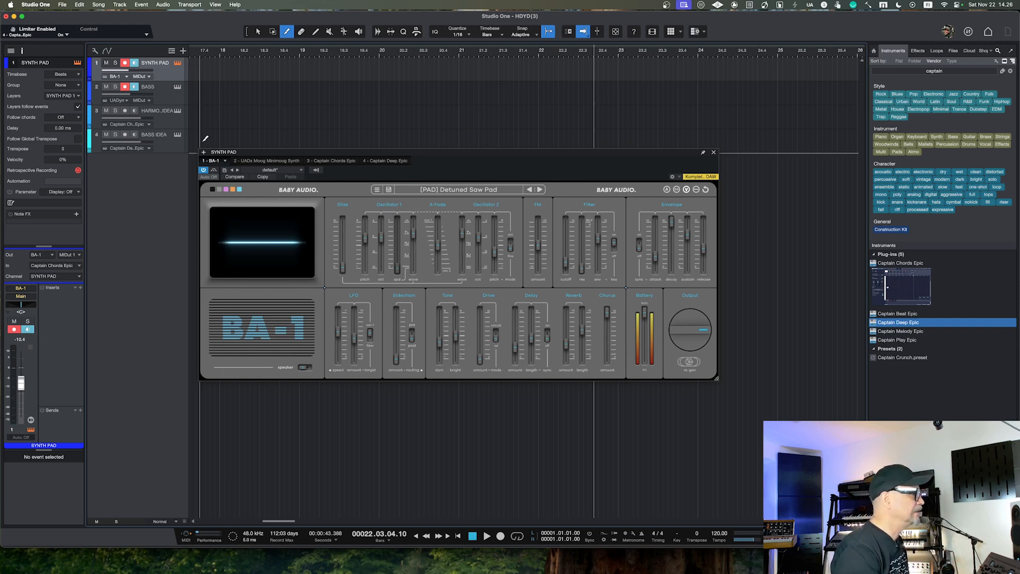
{"action": "left_click", "coordinate": [714, 153]}
- Open Captain Chords Epic on HARMONY IDEA and compare its audio settings with VST output, leaving VST output active
{"action": "left_click", "coordinate": [178, 122]}
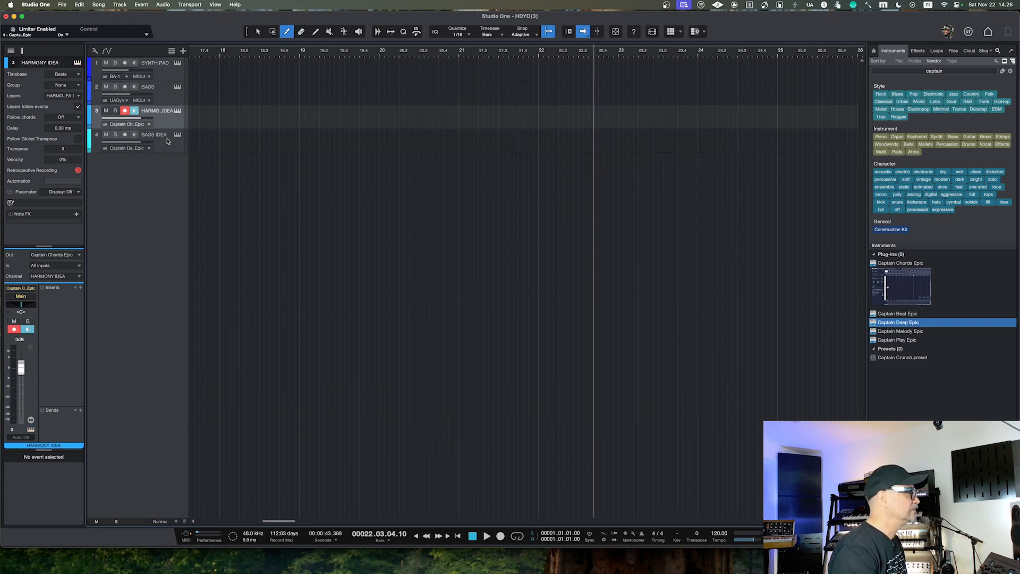
{"action": "left_click", "coordinate": [177, 111]}
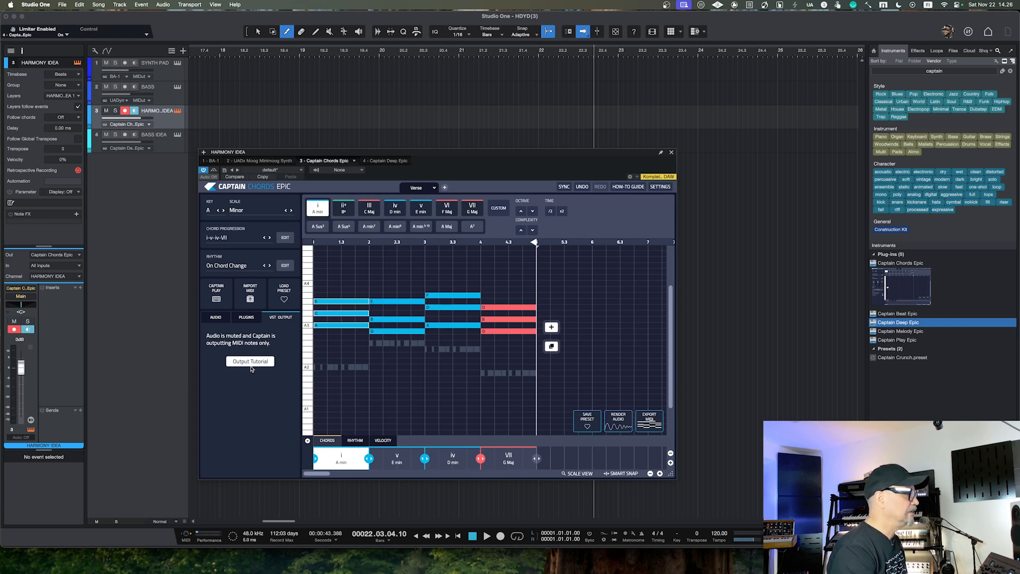
{"action": "left_click", "coordinate": [226, 319]}
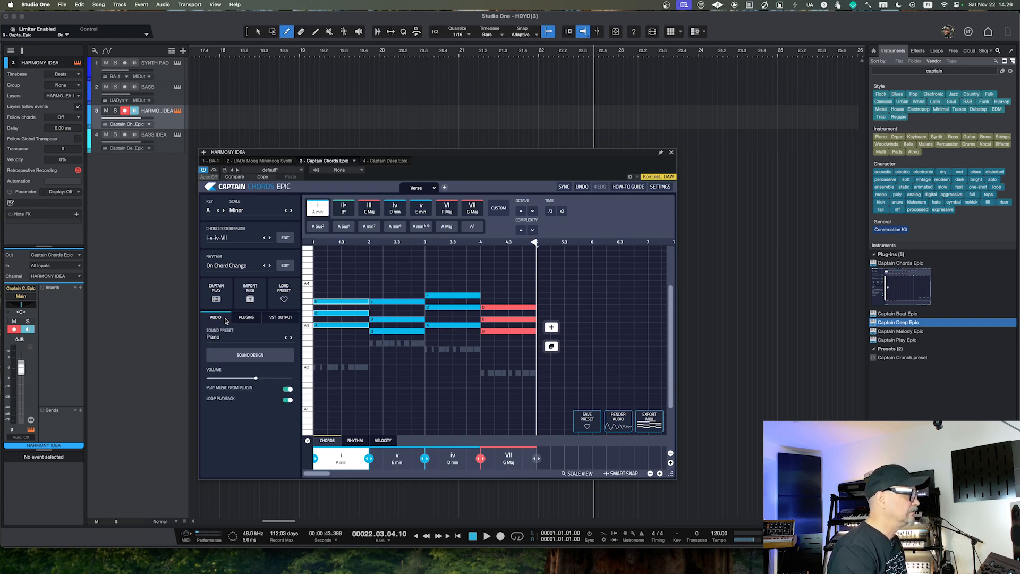
{"action": "left_click", "coordinate": [282, 317]}
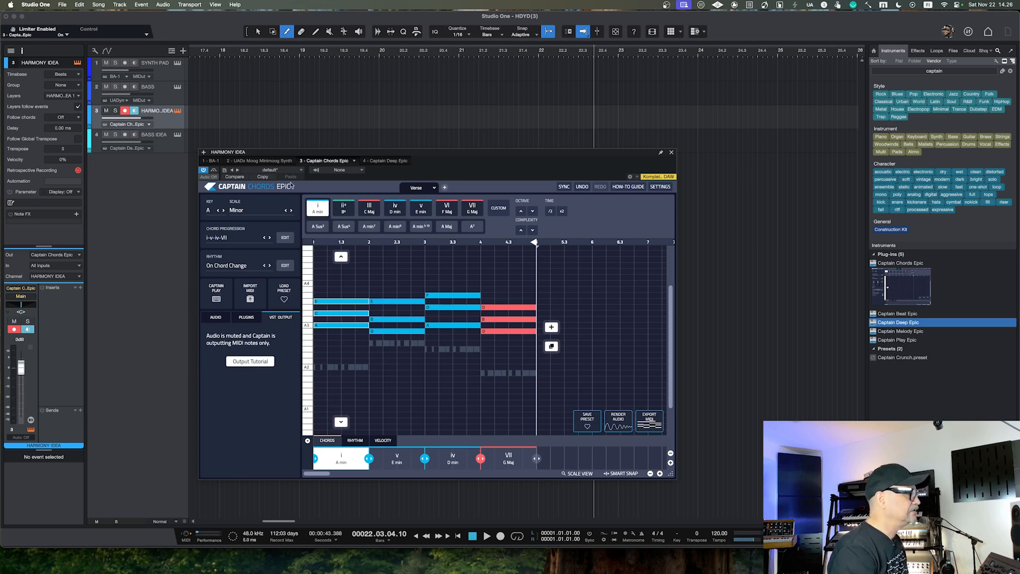
- Review the MIDI input choices of the SYNTH PAD track, keeping Captain Chords Epic as its source
{"action": "left_click", "coordinate": [167, 76]}
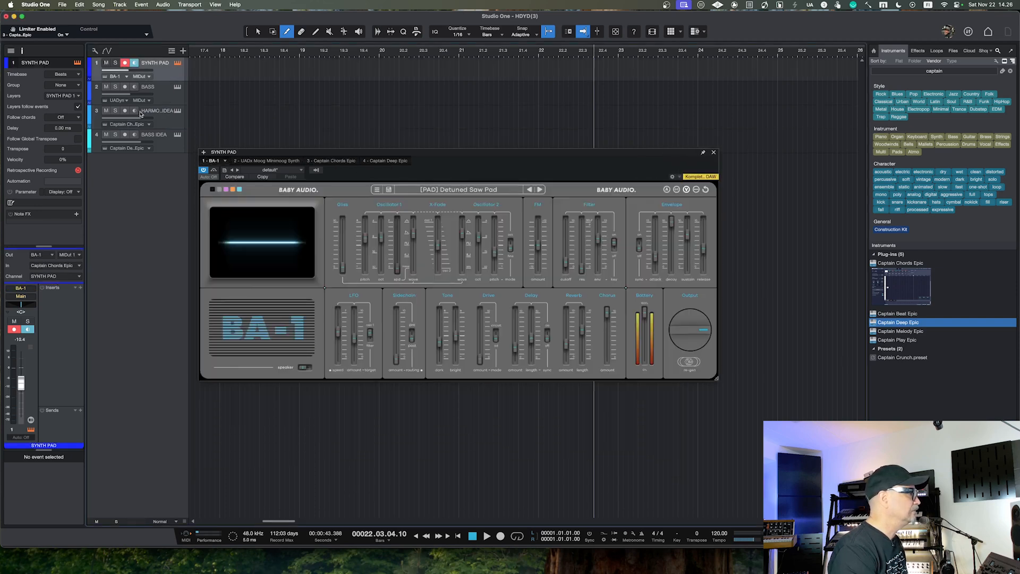
{"action": "left_click", "coordinate": [47, 267]}
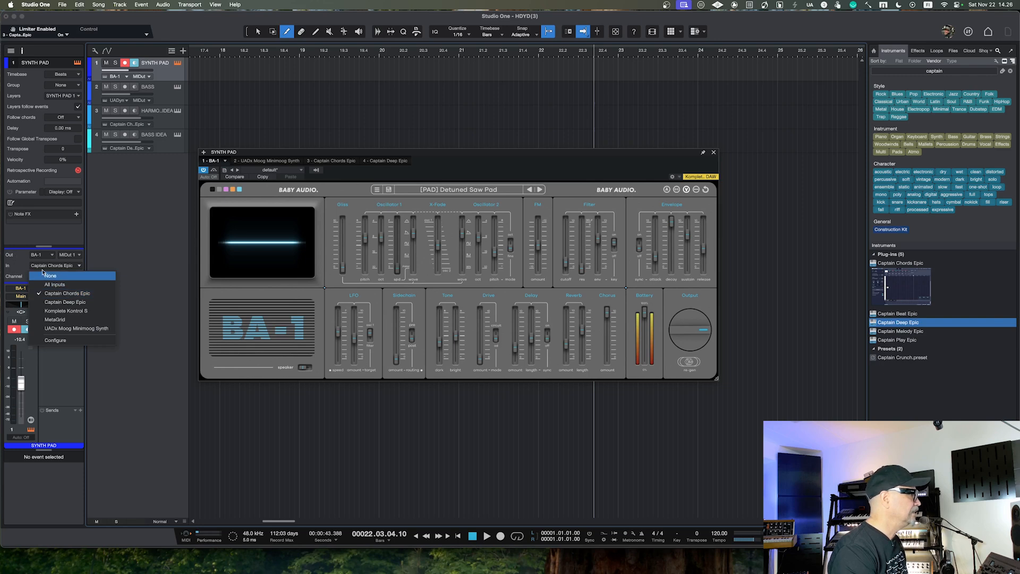
{"action": "left_click", "coordinate": [90, 298]}
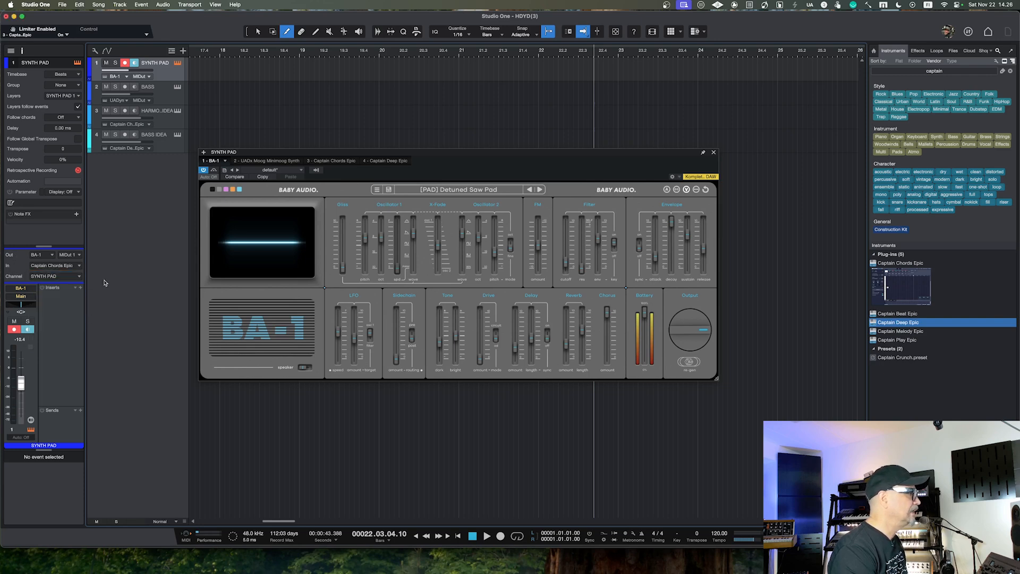
- Reposition the BA-1 window below the tracks, record-enable BASS alongside SYNTH PAD and play both parts
{"action": "left_click_drag", "start_coordinate": [272, 154], "coordinate": [217, 176]}
{"action": "left_click", "coordinate": [125, 87]}
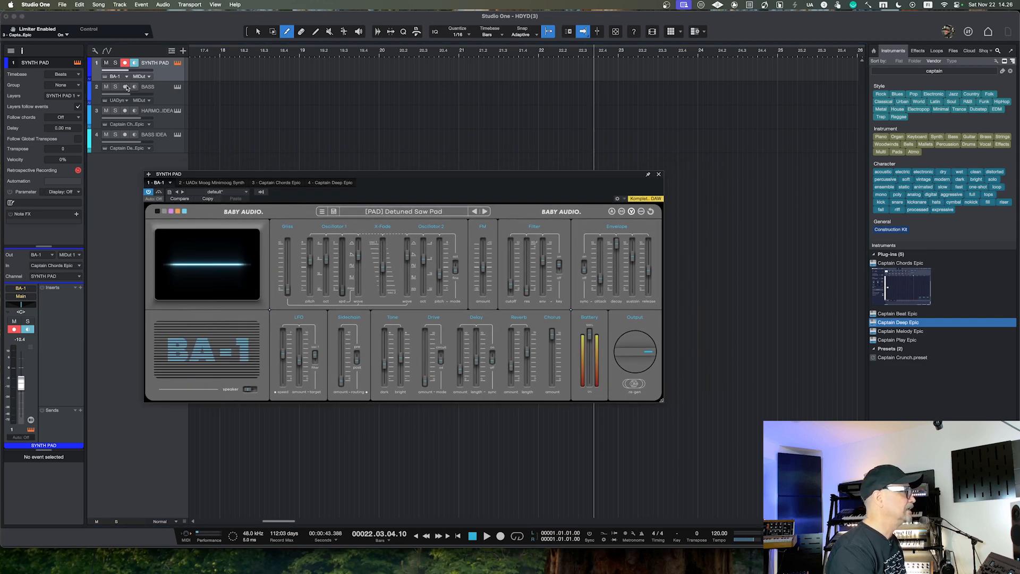
{"action": "key", "text": "space"}
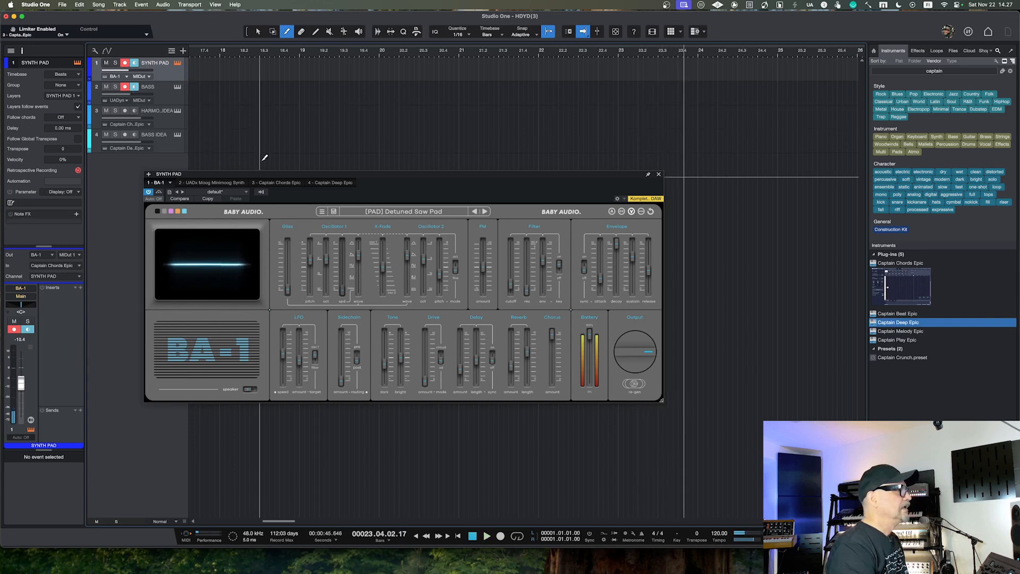
- Browse the BA-1 presets and choose [PAD] Detuned Saw Pad again
{"action": "left_click", "coordinate": [423, 211]}
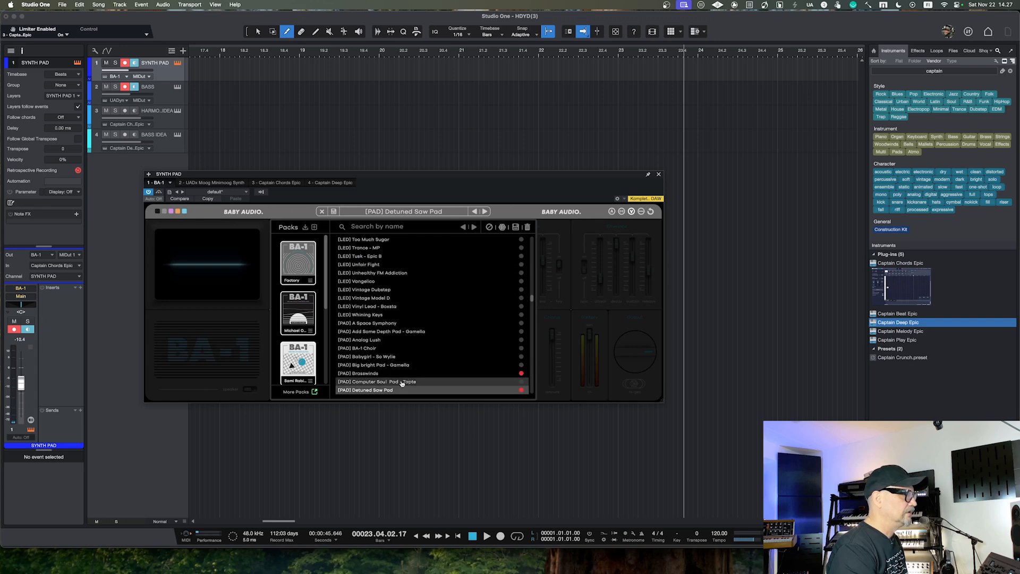
{"action": "left_click", "coordinate": [399, 391]}
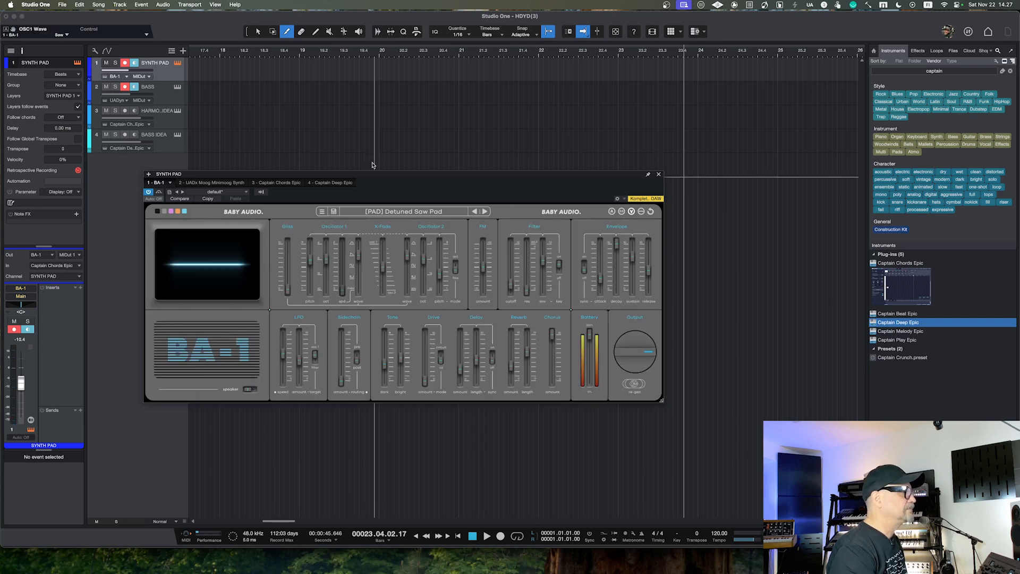